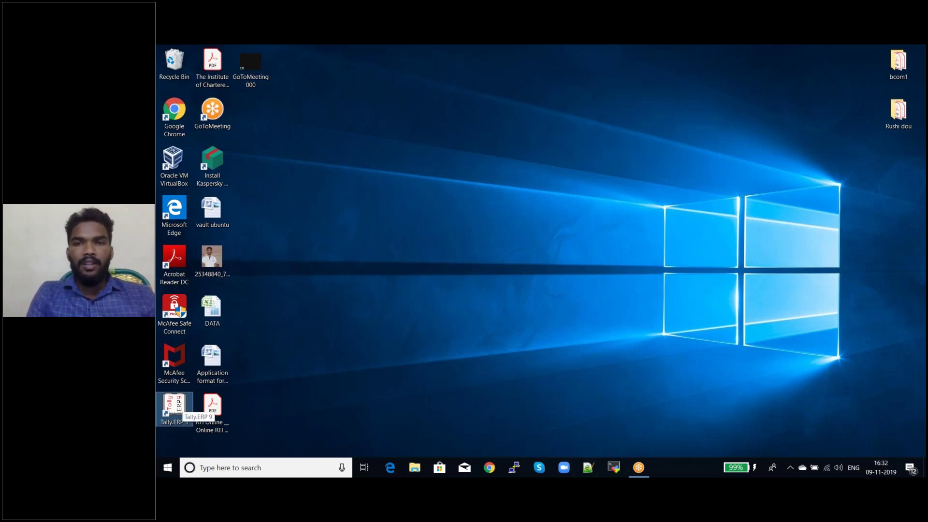
- Start Tally.ERP 9 in Educational Mode, view the company's Trial Balance, and return to the Gateway of Tally
{"action": "double_click", "coordinate": [174, 408]}
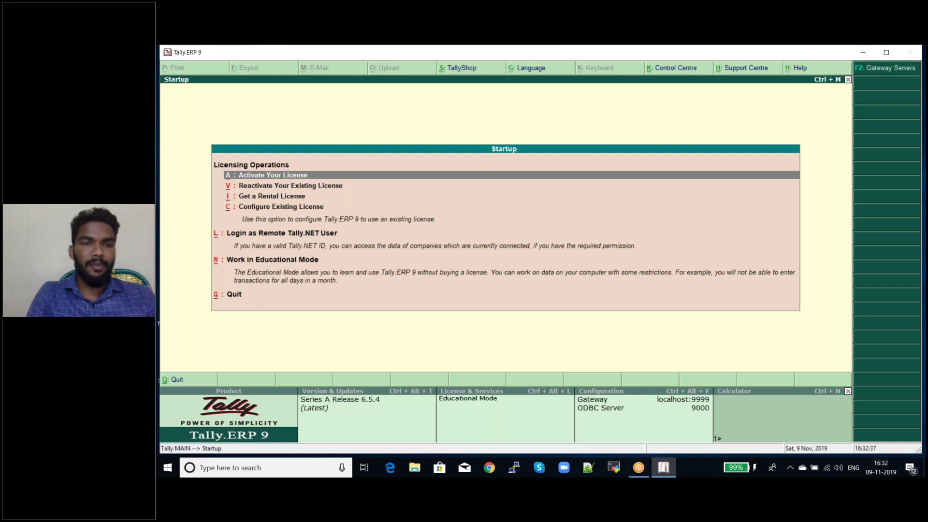
{"action": "left_click", "coordinate": [291, 263]}
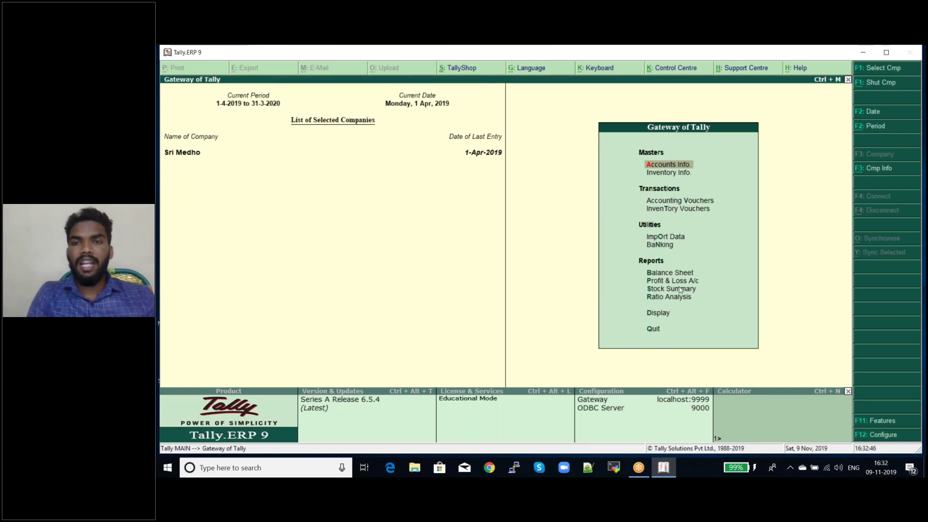
{"action": "left_click", "coordinate": [657, 314]}
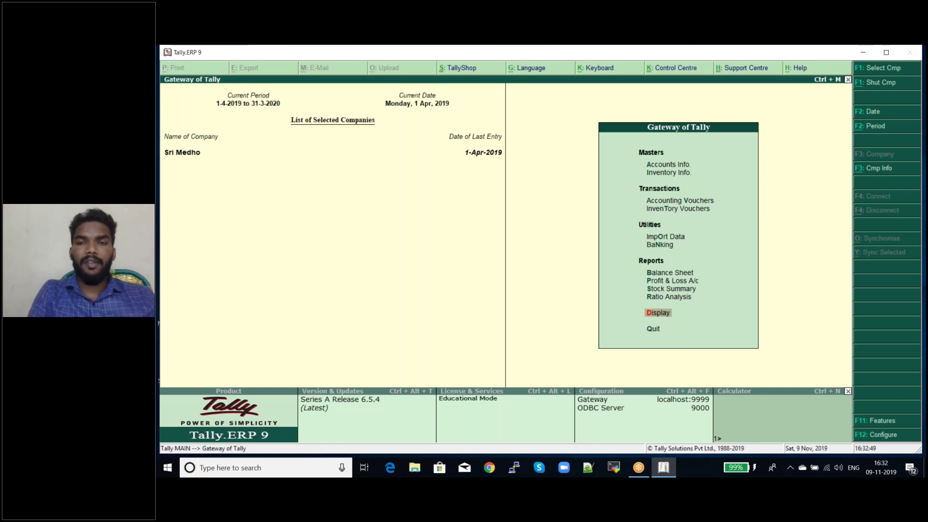
{"action": "key", "text": "Return"}
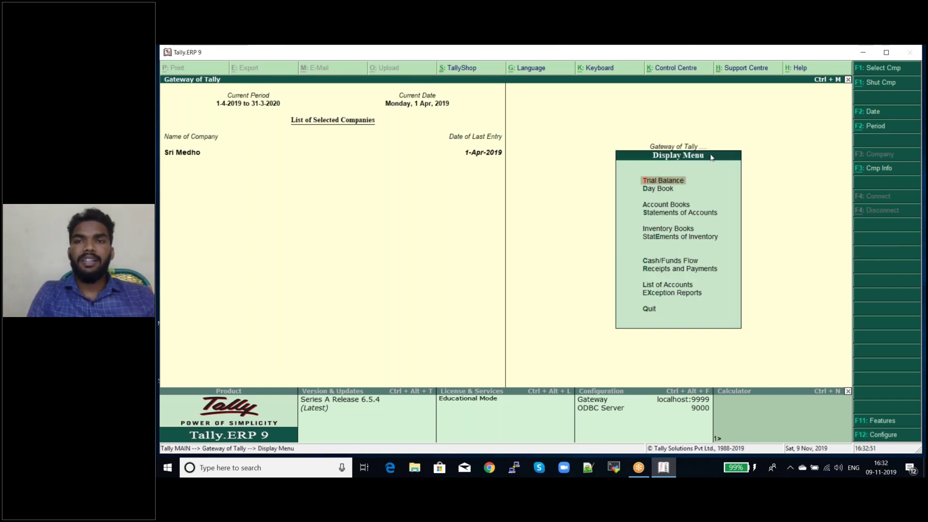
{"action": "left_click", "coordinate": [664, 184]}
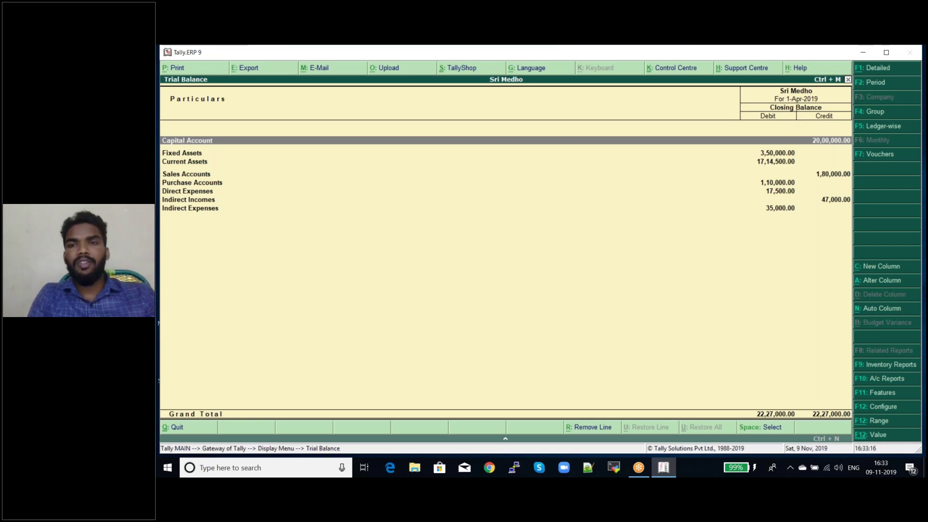
{"action": "key", "text": "Escape"}
{"action": "key", "text": "Escape"}
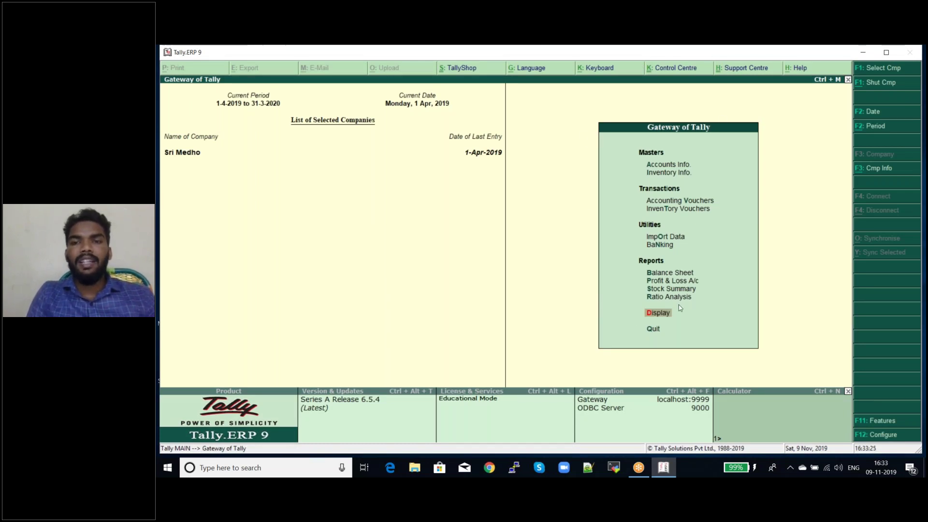
- Display the Trial Balance again to review its debit and credit closing balances, and return to the Gateway of Tally
{"action": "key", "text": "Return"}
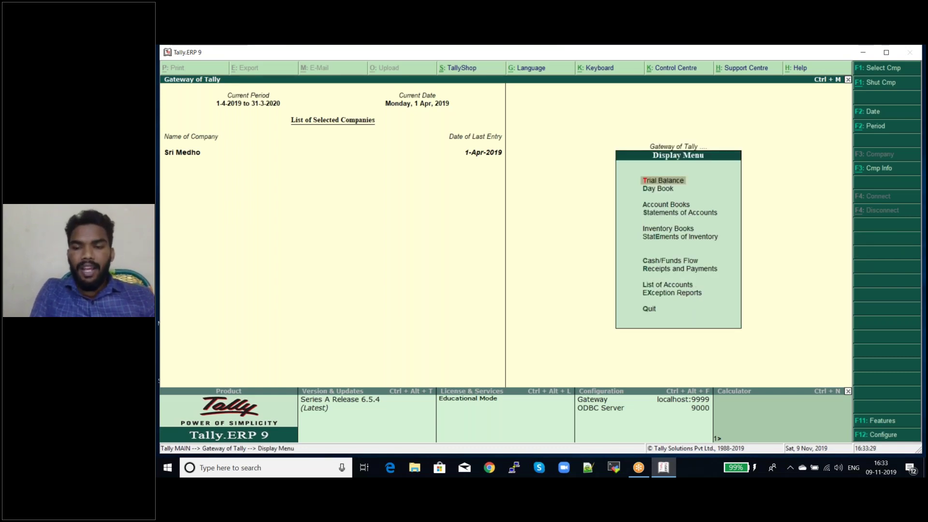
{"action": "key", "text": "Return"}
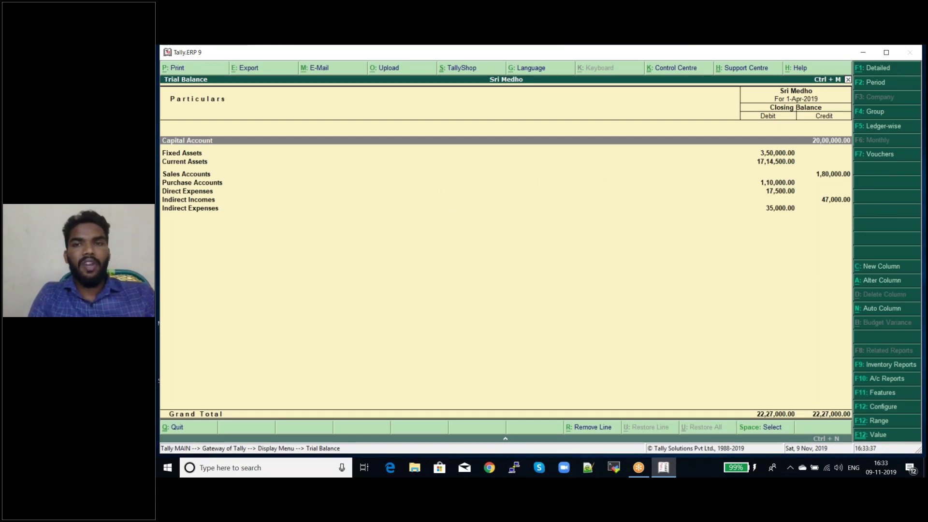
{"action": "key", "text": "Escape"}
{"action": "key", "text": "Escape"}
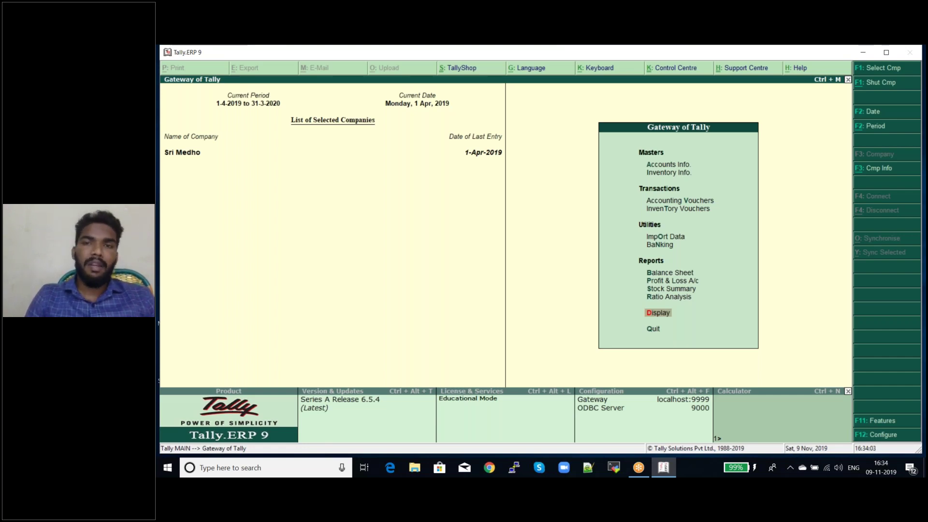
{"action": "key", "text": "XF86AudioMute"}
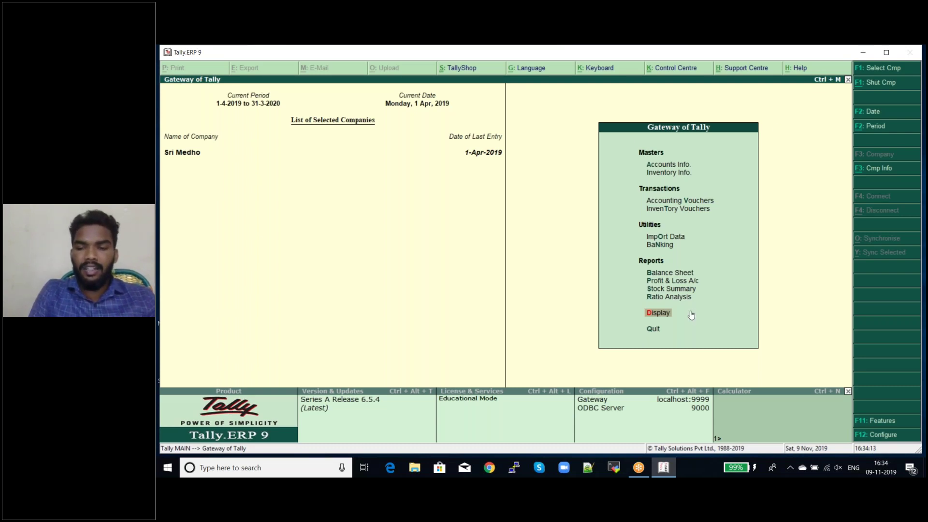
- View the company's Balance Sheet with its liabilities and assets, and return to the Gateway of Tally
{"action": "key", "text": "Up"}
{"action": "key", "text": "Up"}
{"action": "key", "text": "Up"}
{"action": "key", "text": "Up"}
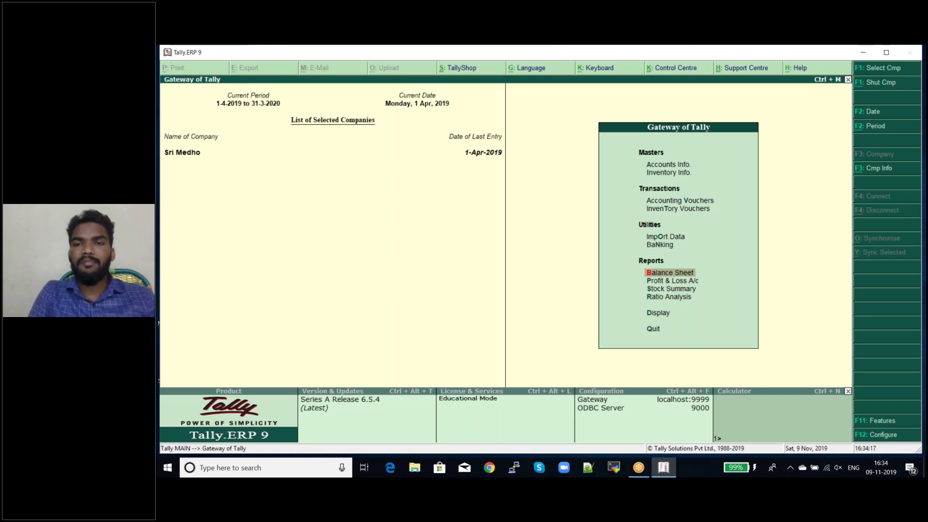
{"action": "key", "text": "Return"}
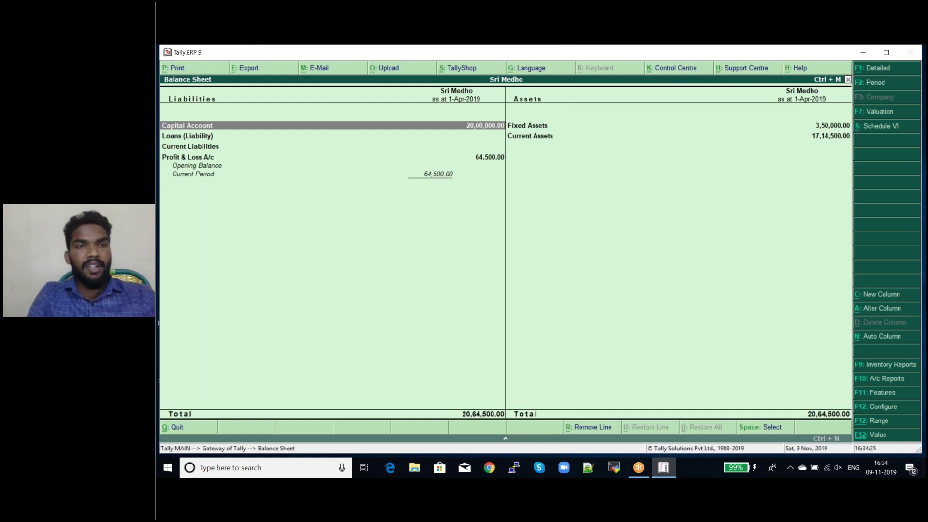
{"action": "key", "text": "Escape"}
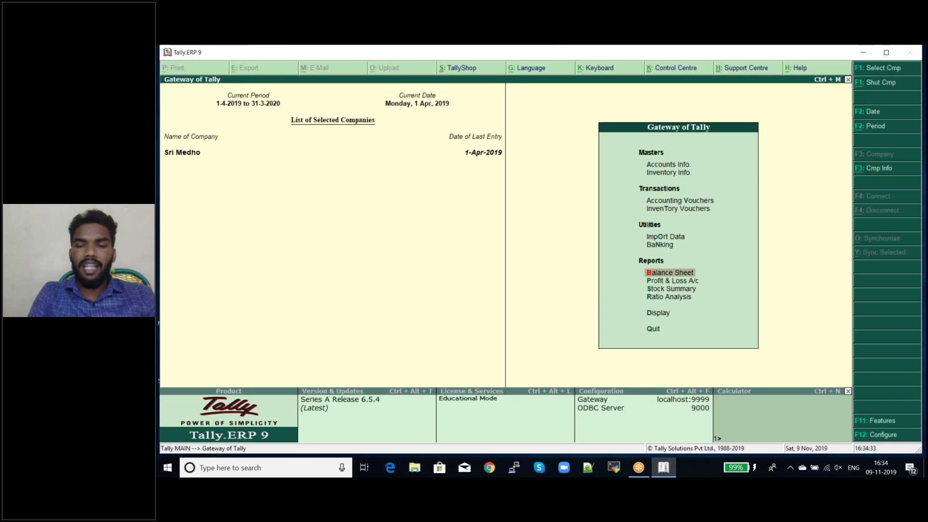
- Open the Profit & Loss A/c and examine the group summary of its Purchase Accounts
{"action": "key", "text": "Down"}
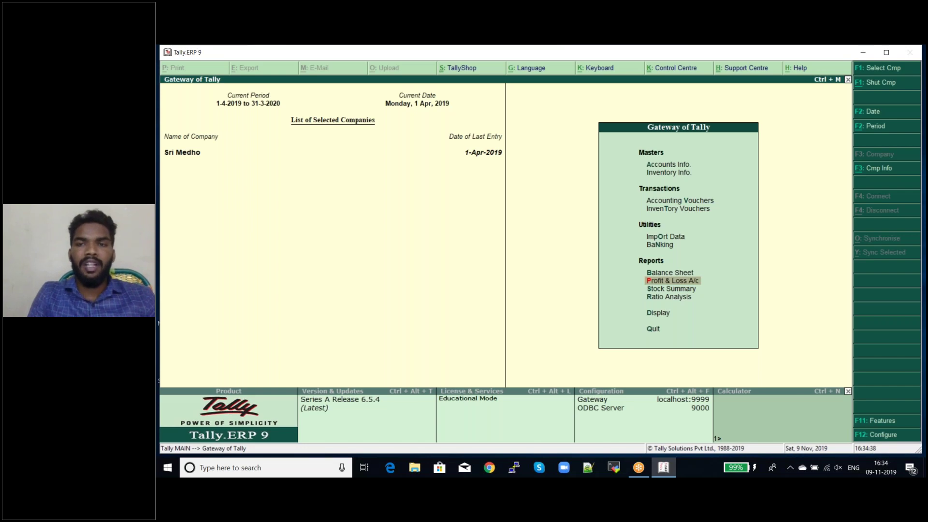
{"action": "key", "text": "Return"}
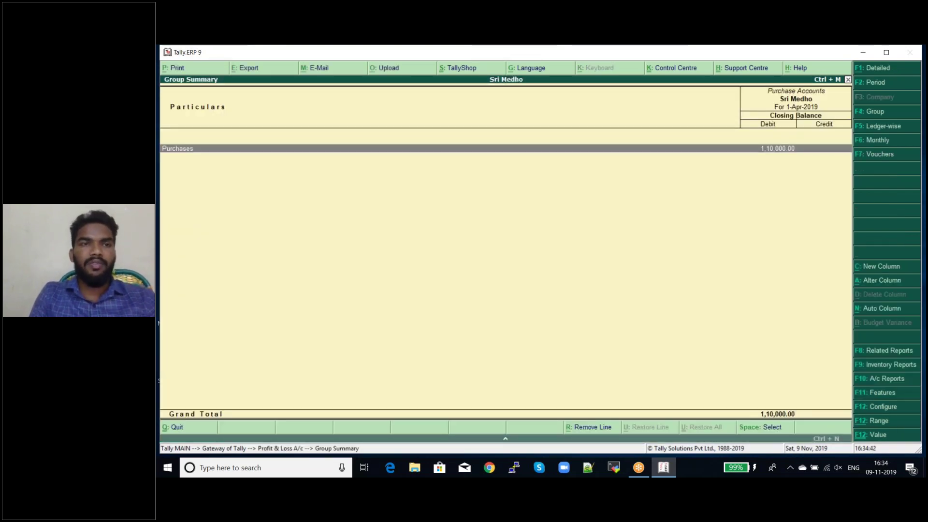
{"action": "key", "text": "Escape"}
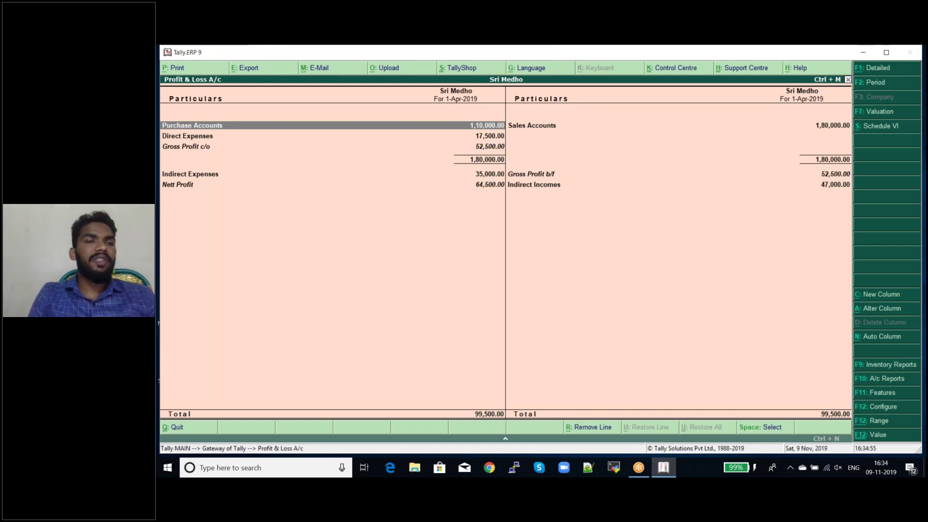
- Examine the ledgers under Direct Expenses in the Profit & Loss A/c, and go back to the Gateway of Tally
{"action": "key", "text": "Down"}
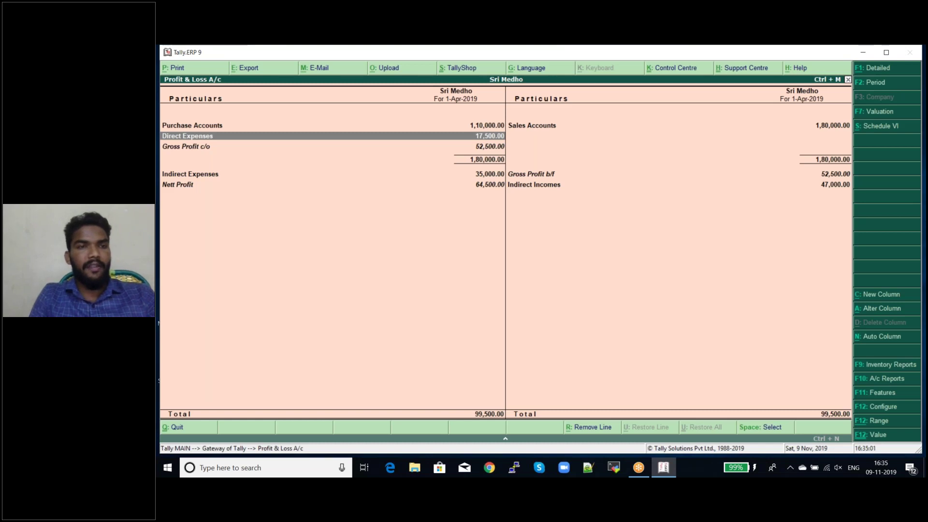
{"action": "key", "text": "XF86AudioMute"}
{"action": "key", "text": "Return"}
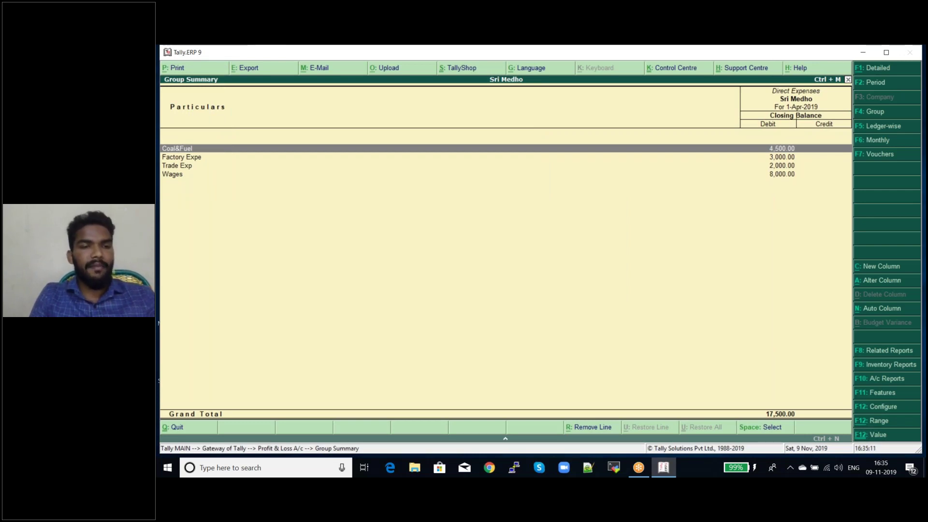
{"action": "key", "text": "Escape"}
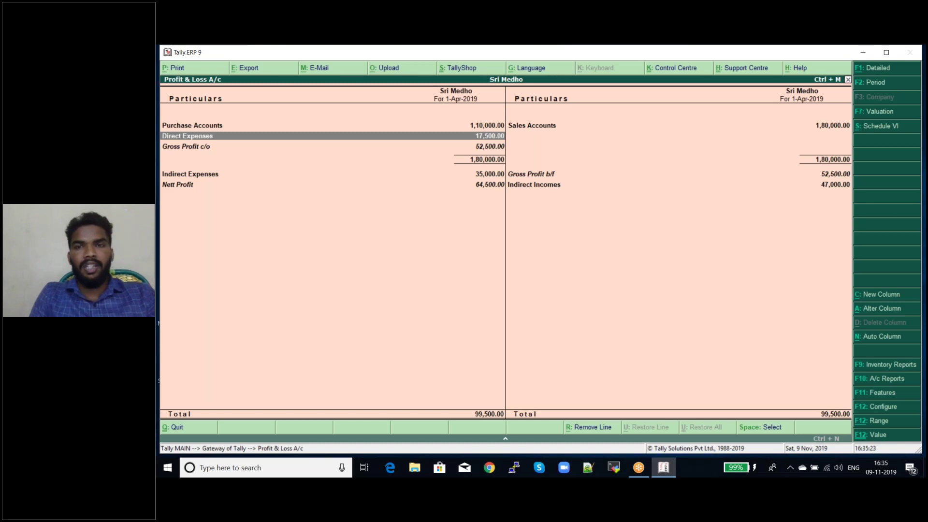
{"action": "key", "text": "Escape"}
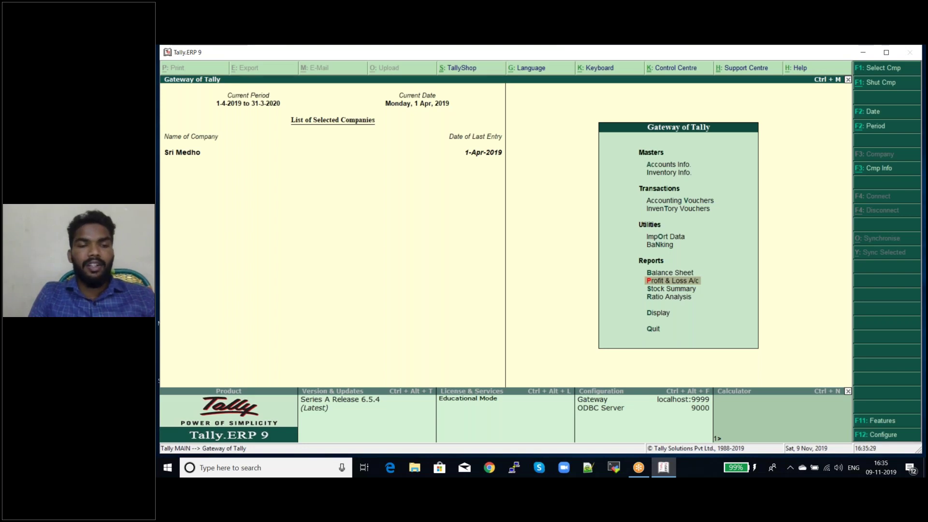
- Open the Ratio Analysis report and examine the monthly Funds Flow behind Working Capital, and return to the report
{"action": "key", "text": "Escape"}
{"action": "key", "text": "n"}
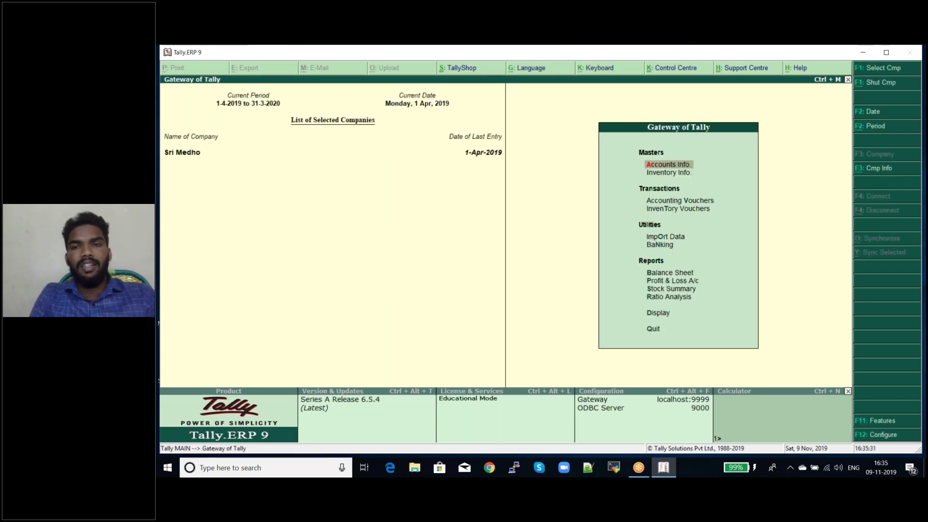
{"action": "key", "text": "Down"}
{"action": "key", "text": "Down"}
{"action": "key", "text": "Down"}
{"action": "key", "text": "Down"}
{"action": "key", "text": "Down"}
{"action": "key", "text": "Down"}
{"action": "key", "text": "Down"}
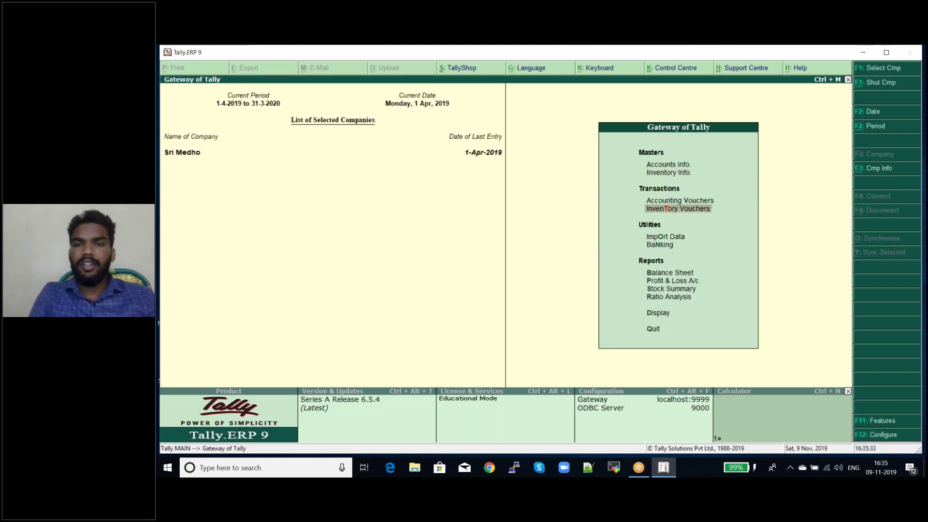
{"action": "key", "text": "Down"}
{"action": "key", "text": "Down"}
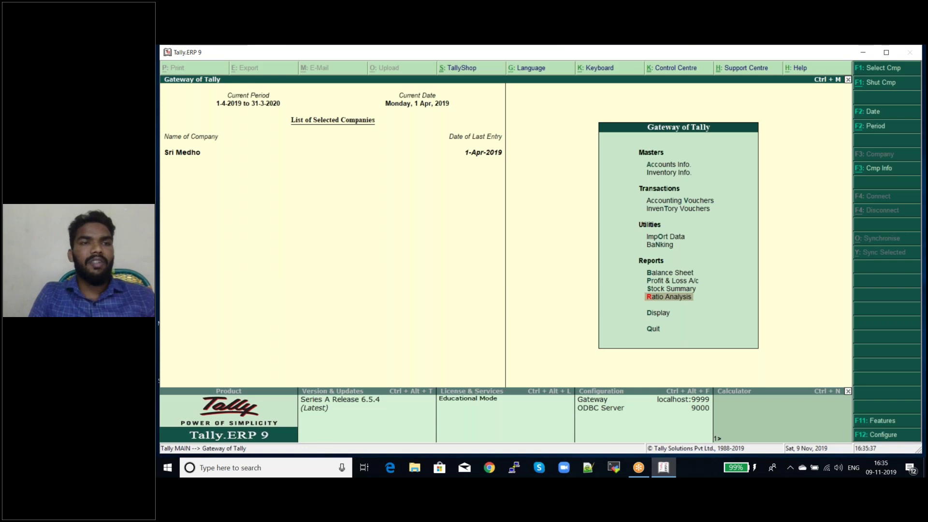
{"action": "key", "text": "Return"}
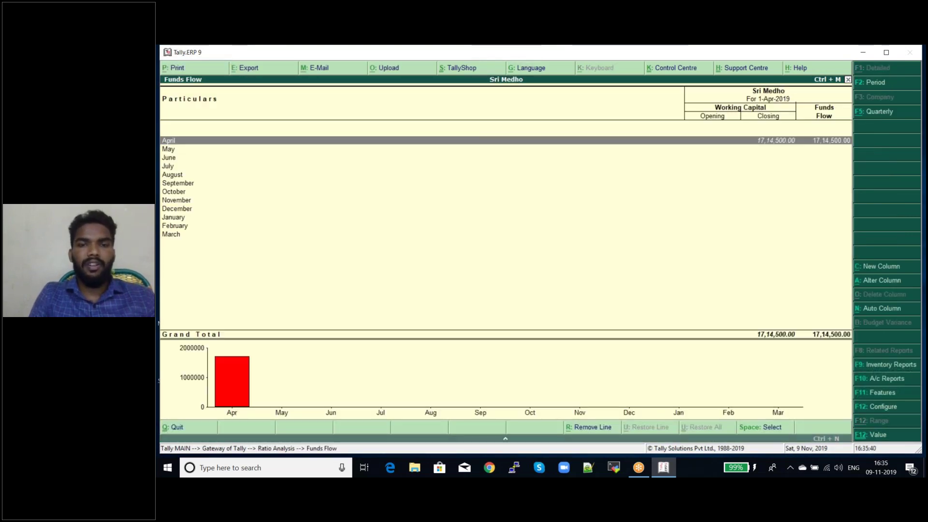
{"action": "key", "text": "Return"}
{"action": "key", "text": "Escape"}
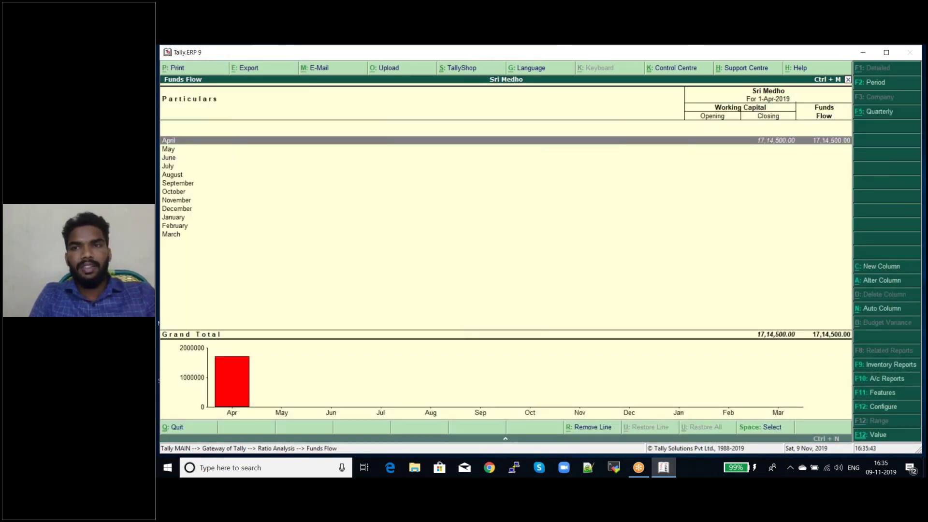
{"action": "key", "text": "Escape"}
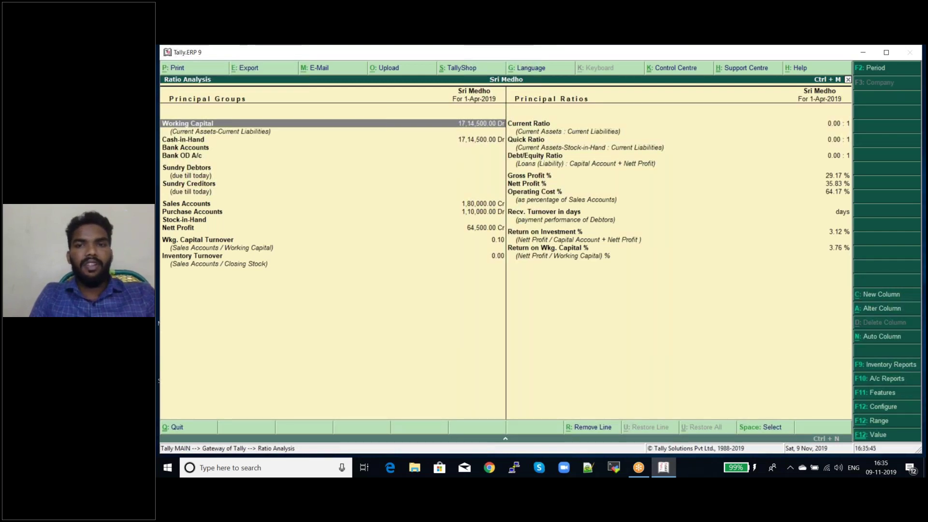
- Leave and reopen the Ratio Analysis report to review its principal groups and ratios, and close it
{"action": "key", "text": "Escape"}
{"action": "key", "text": "Return"}
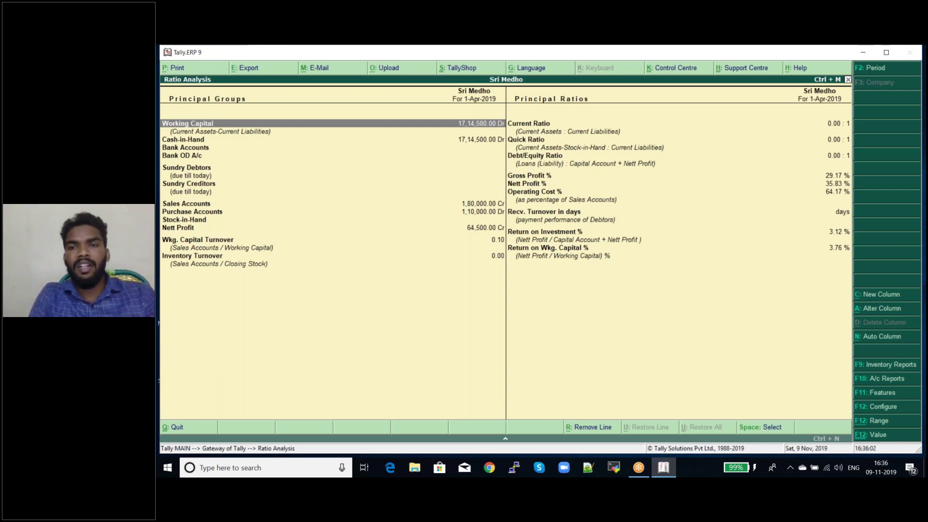
{"action": "key", "text": "Escape"}
- View the company's Stock Summary report and return to the Gateway of Tally
{"action": "key", "text": "Up"}
{"action": "key", "text": "Return"}
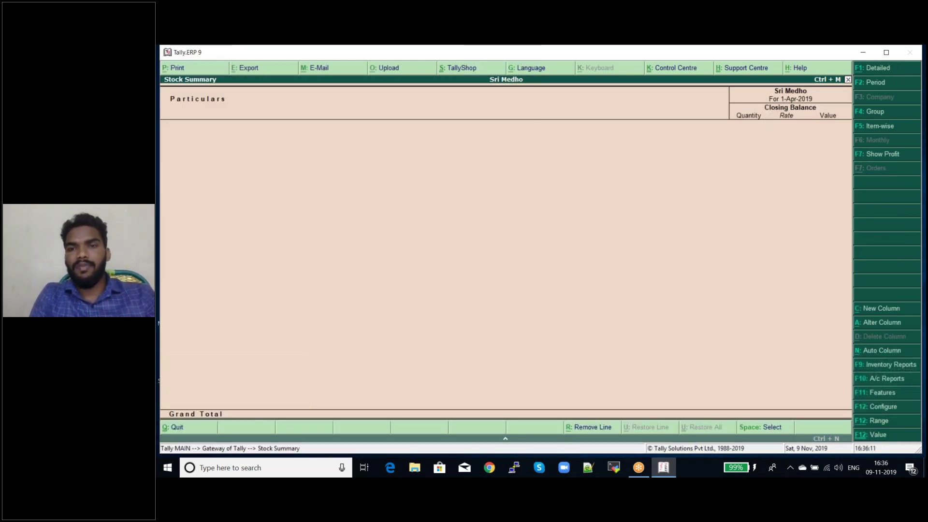
{"action": "key", "text": "Escape"}
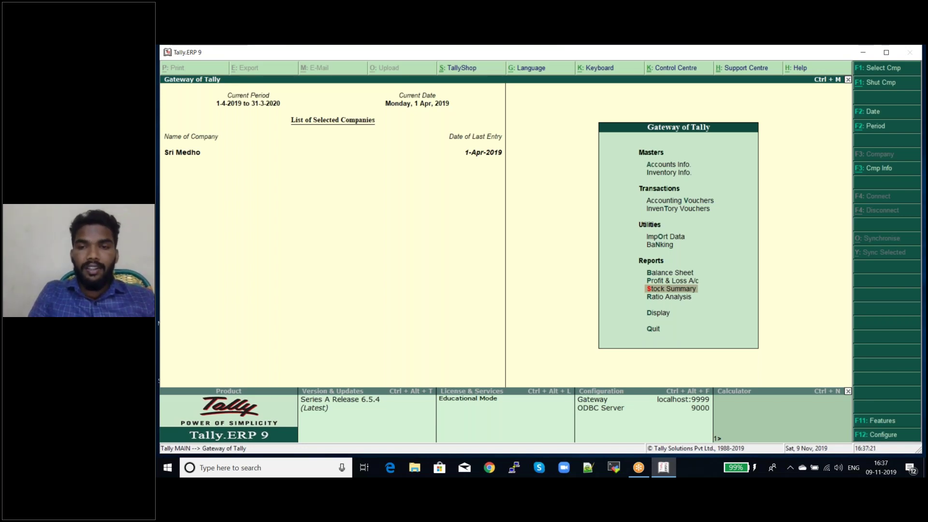
- Look over the list of Display reports and return to the Gateway of Tally
{"action": "key", "text": "Down"}
{"action": "key", "text": "Down"}
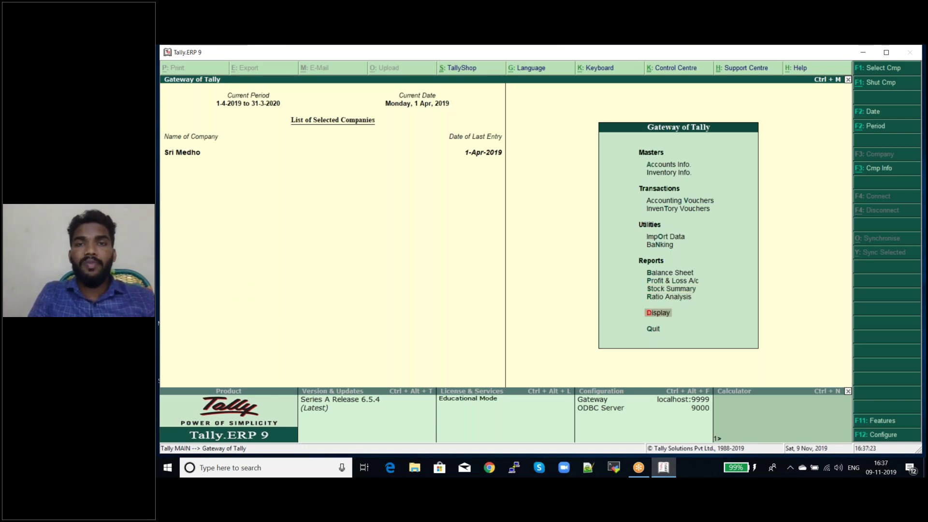
{"action": "key", "text": "Return"}
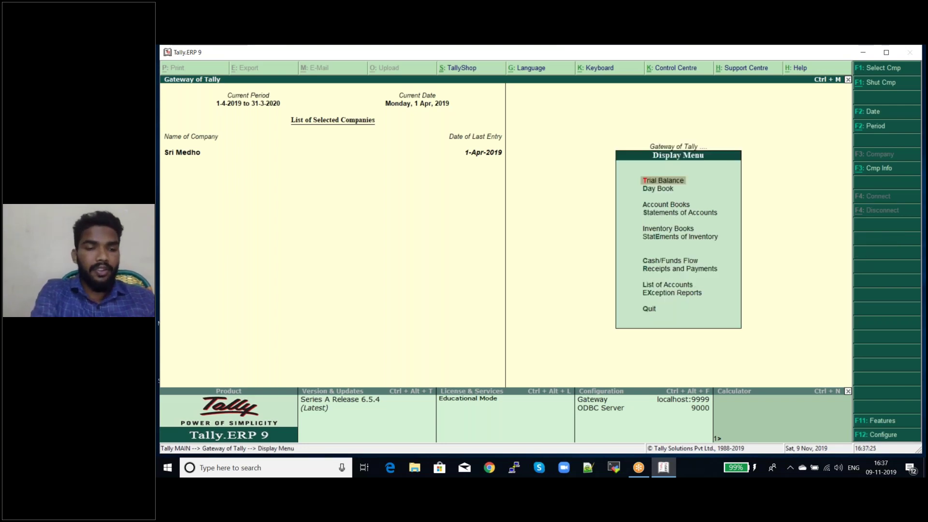
{"action": "key", "text": "Escape"}
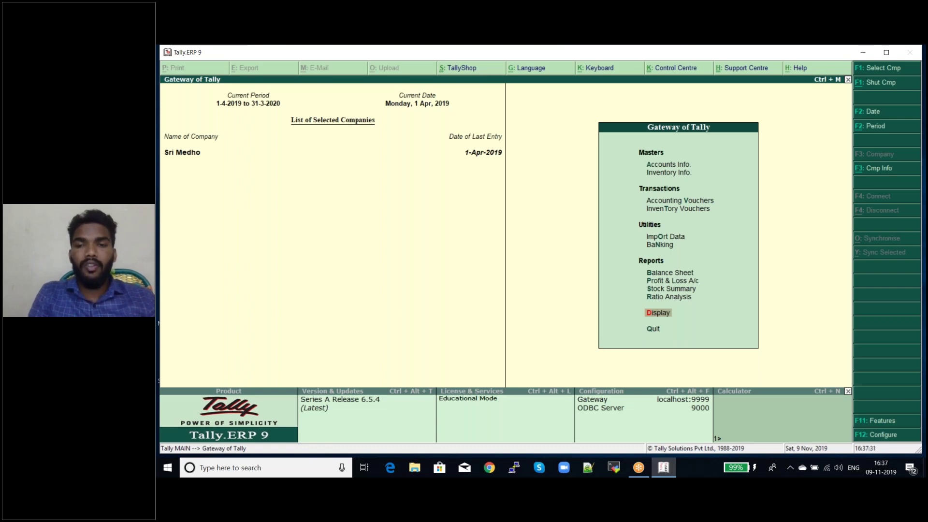
- Open the company's monthly Cash Flow report from the Cash/Funds Flow reports under Display
{"action": "key", "text": "Return"}
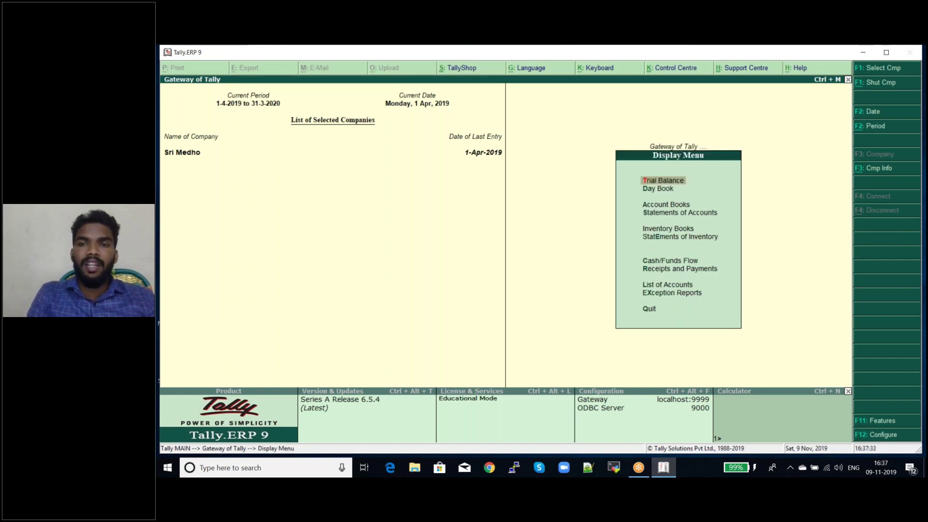
{"action": "key", "text": "Down"}
{"action": "key", "text": "Down"}
{"action": "key", "text": "Down"}
{"action": "key", "text": "Down"}
{"action": "key", "text": "Down"}
{"action": "key", "text": "Down"}
{"action": "key", "text": "Down"}
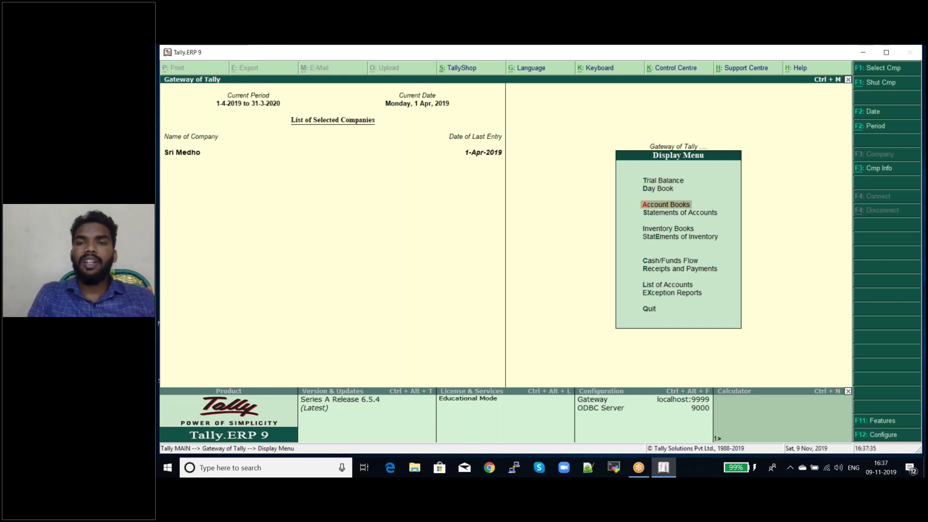
{"action": "key", "text": "Up"}
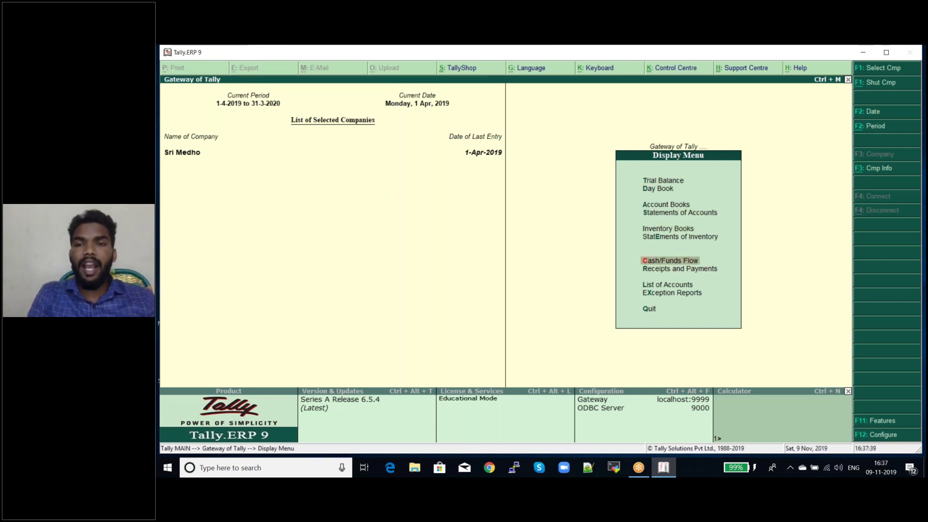
{"action": "key", "text": "Return"}
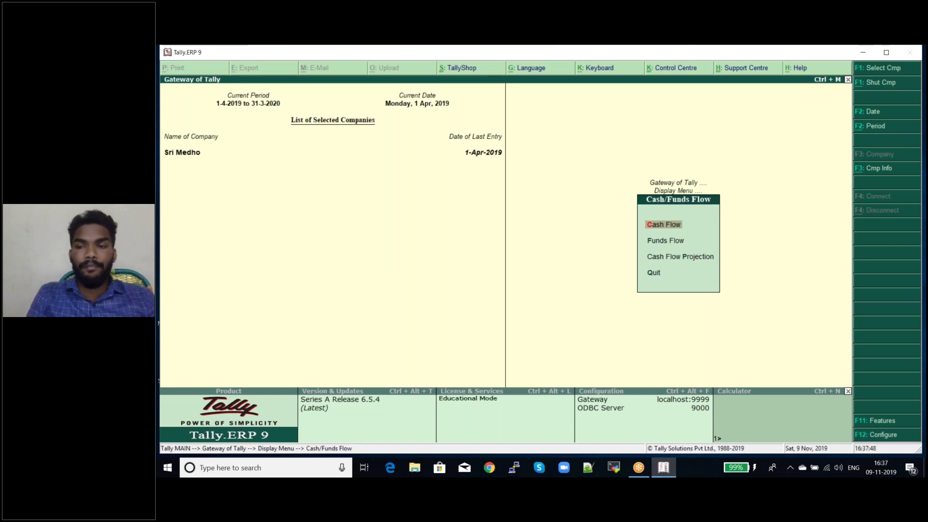
{"action": "key", "text": "Return"}
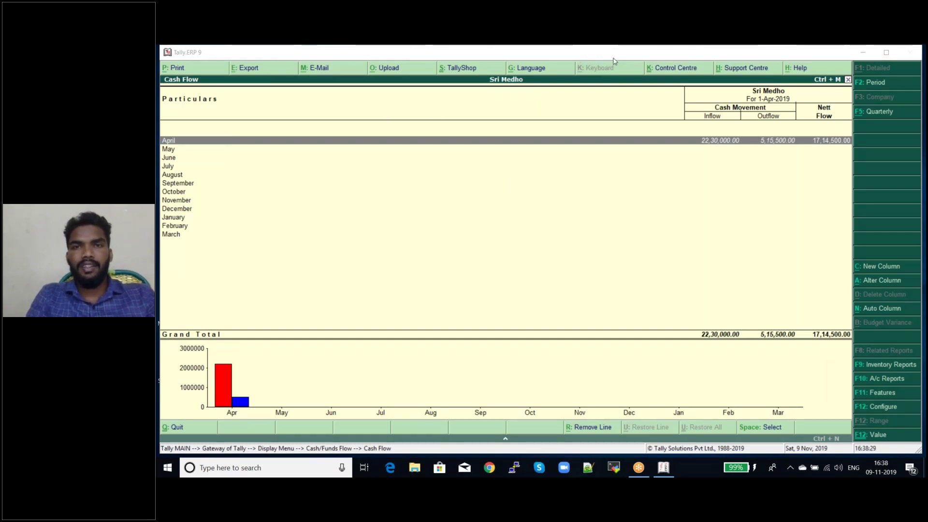
- Bring the Tally window back into focus, then leave the Cash Flow report for the Gateway of Tally
{"action": "left_click", "coordinate": [664, 469]}
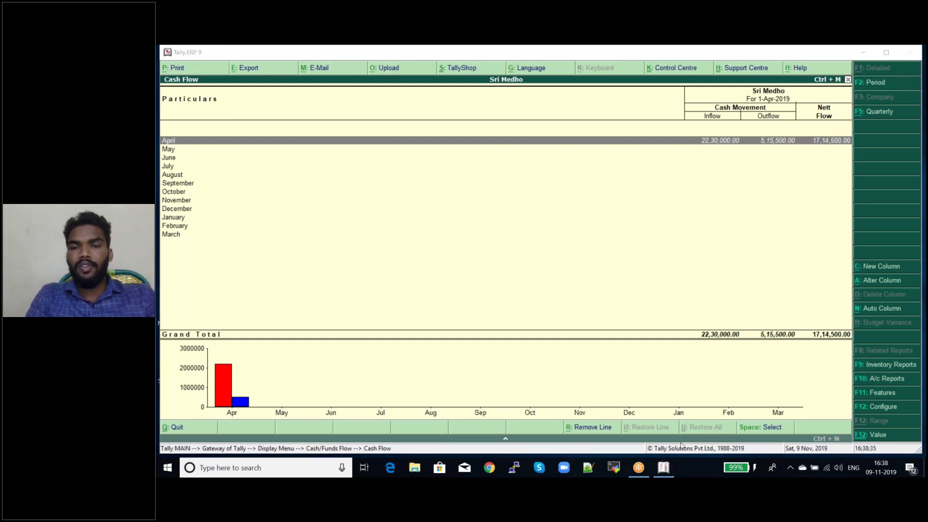
{"action": "left_click", "coordinate": [669, 468]}
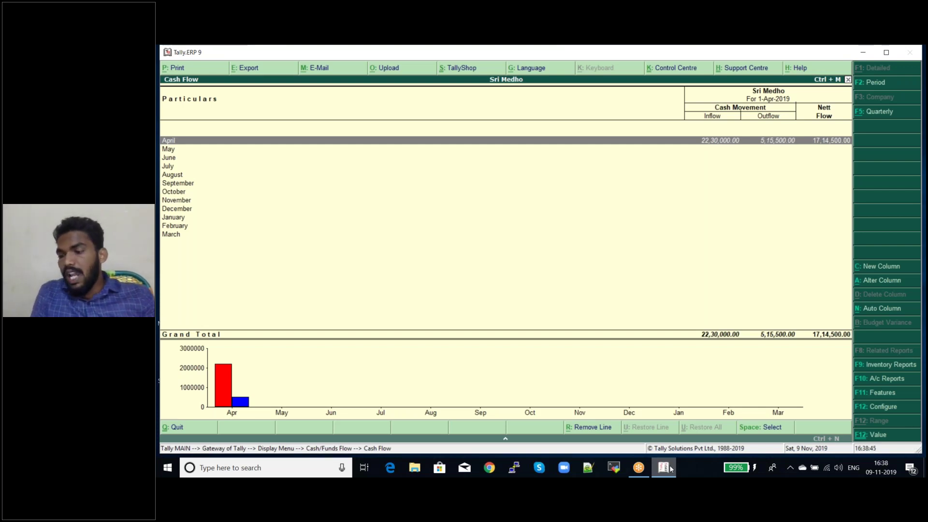
{"action": "key", "text": "Escape"}
{"action": "key", "text": "Escape"}
{"action": "key", "text": "Escape"}
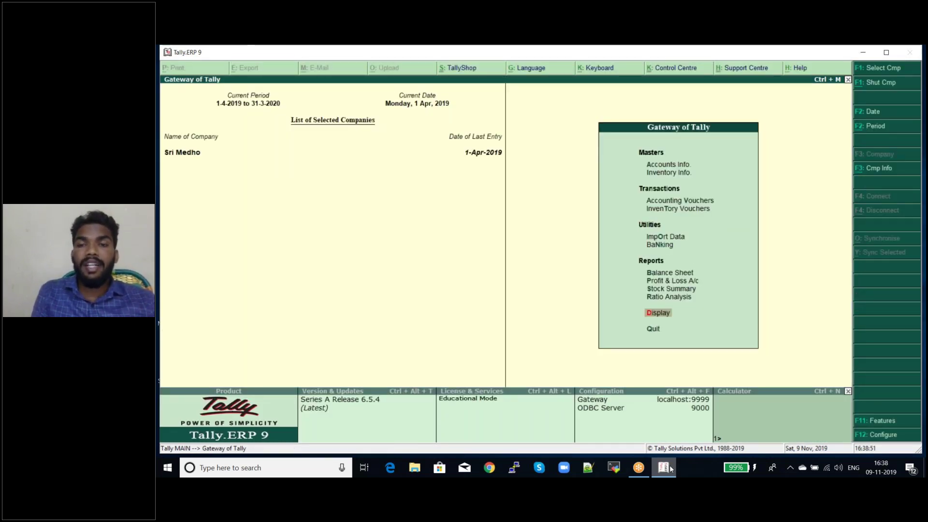
- View the Day Book and its Machinery payment voucher, and close both without altering the voucher
{"action": "key", "text": "Return"}
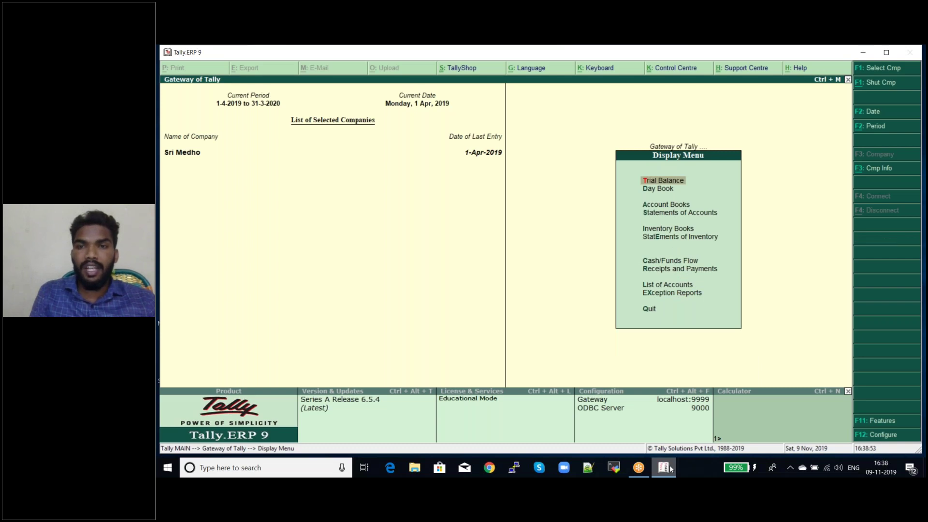
{"action": "key", "text": "Down"}
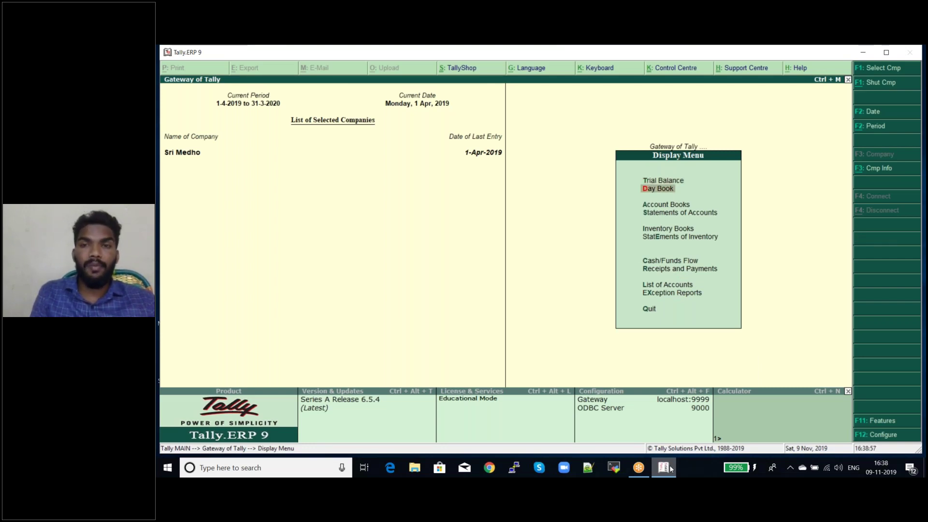
{"action": "key", "text": "Return"}
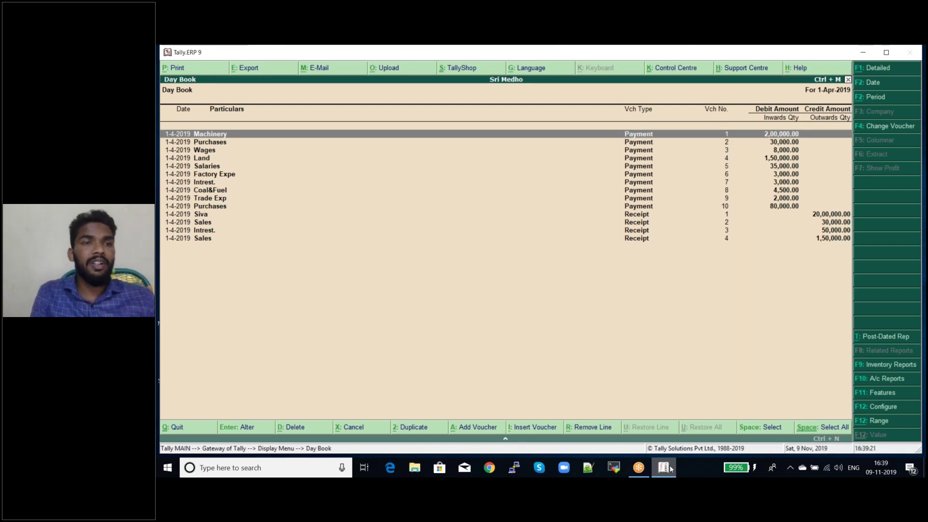
{"action": "key", "text": "Return"}
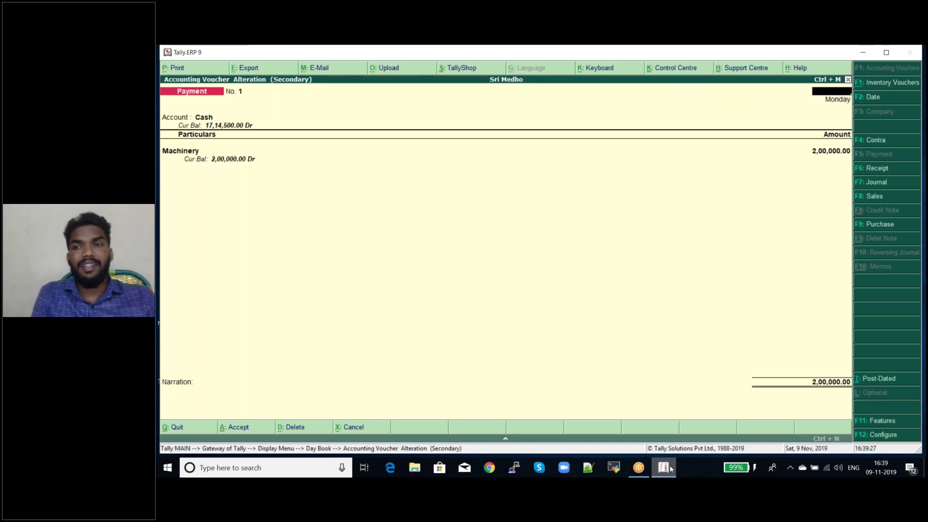
{"action": "key", "text": "Escape"}
{"action": "key", "text": "Return"}
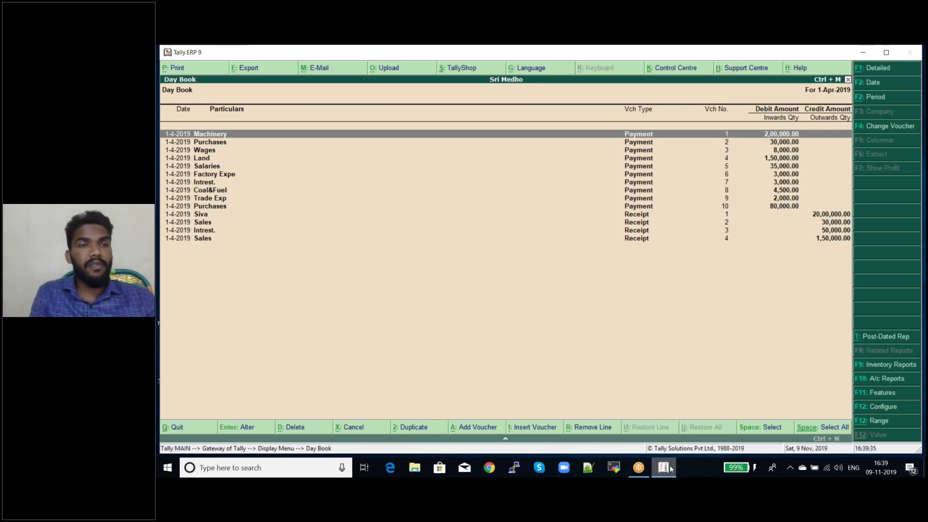
{"action": "key", "text": "Escape"}
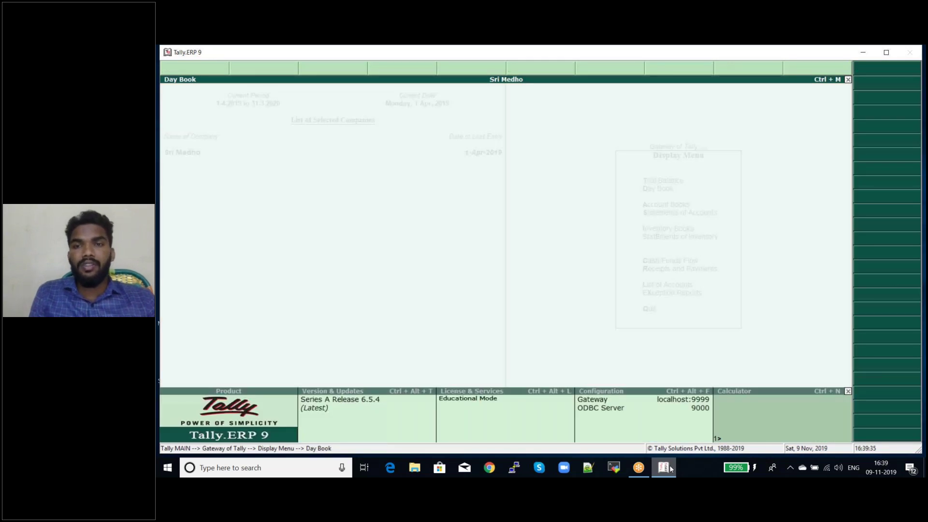
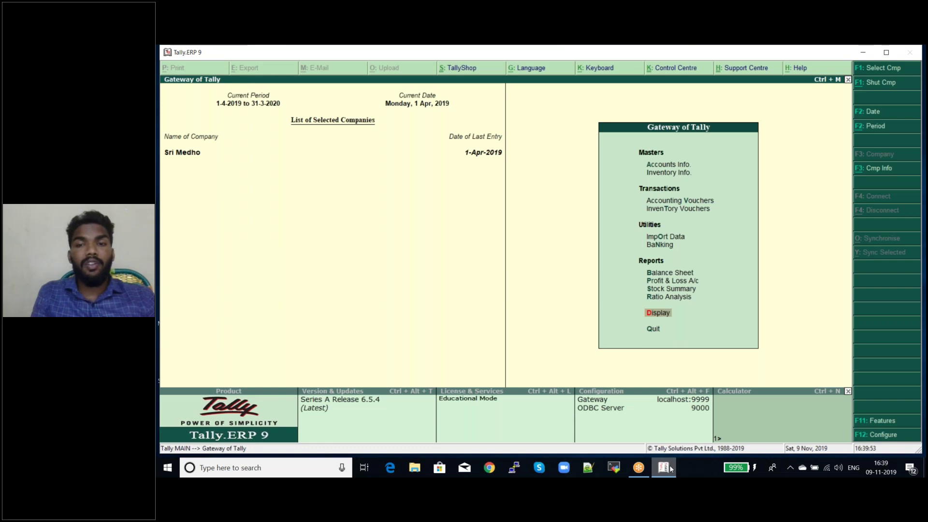
- View the Receipts and Payments report and return to the Gateway of Tally
{"action": "key", "text": "Return"}
{"action": "key", "text": "Down"}
{"action": "key", "text": "Down"}
{"action": "key", "text": "Down"}
{"action": "key", "text": "Down"}
{"action": "key", "text": "Down"}
{"action": "key", "text": "Down"}
{"action": "key", "text": "Down"}
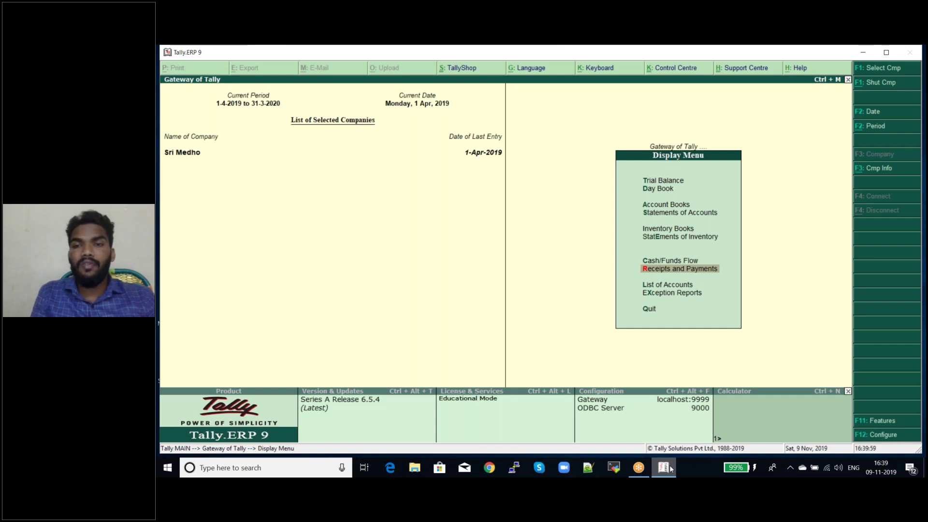
{"action": "key", "text": "Return"}
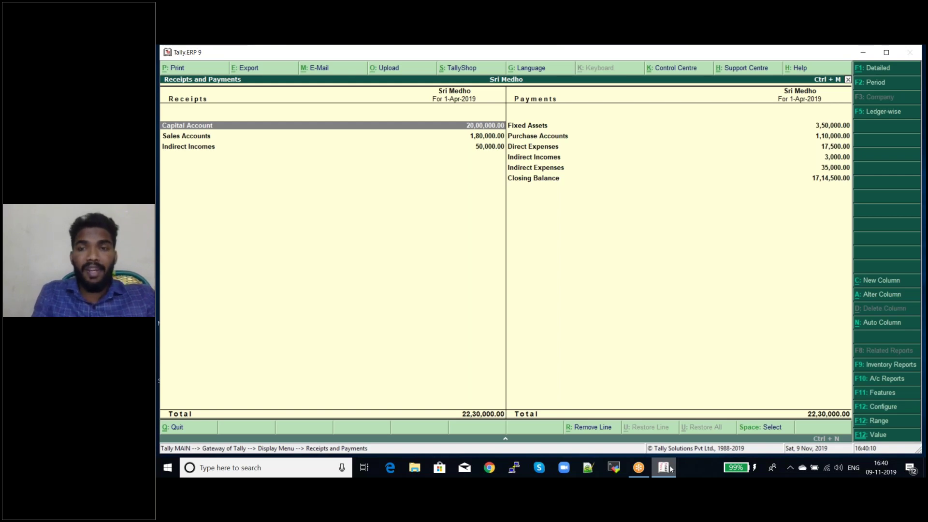
{"action": "key", "text": "Escape"}
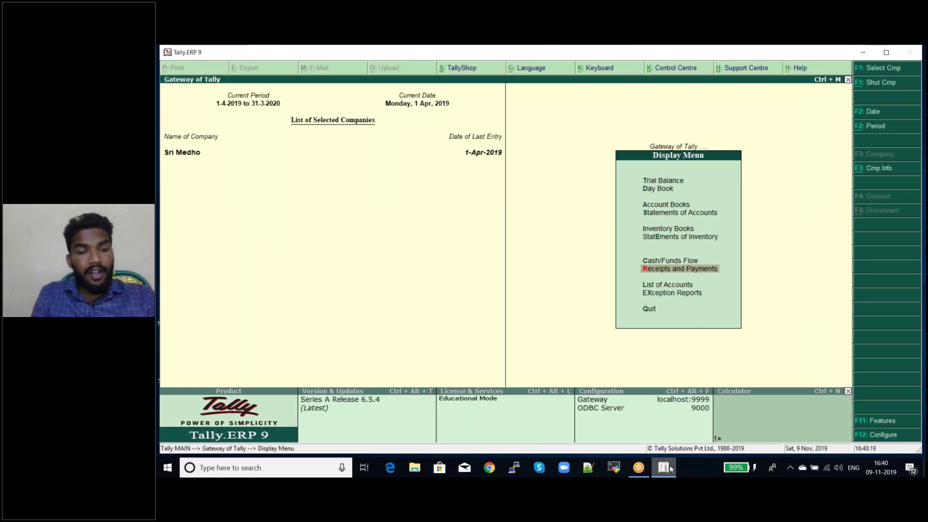
{"action": "key", "text": "Escape"}
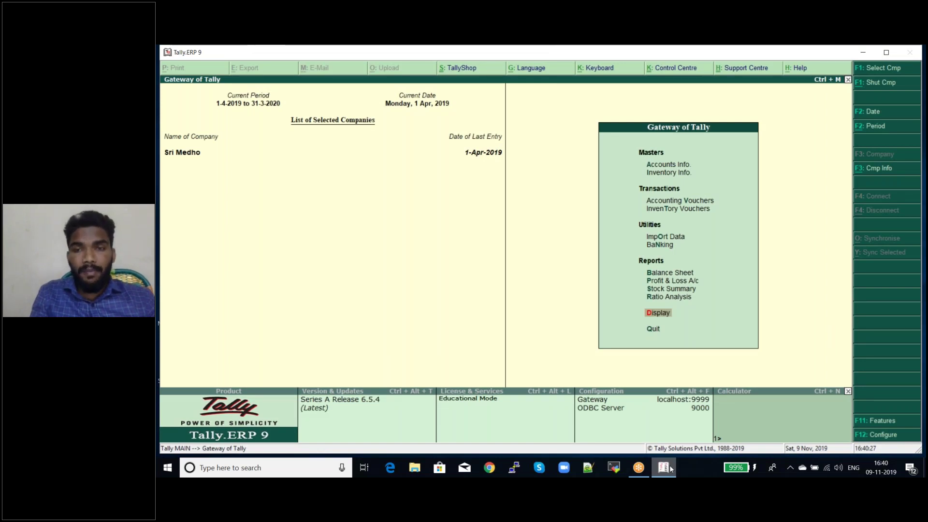
- View the monthly Sales Register in the Account Books and close it
{"action": "key", "text": "Return"}
{"action": "key", "text": "Down"}
{"action": "key", "text": "Down"}
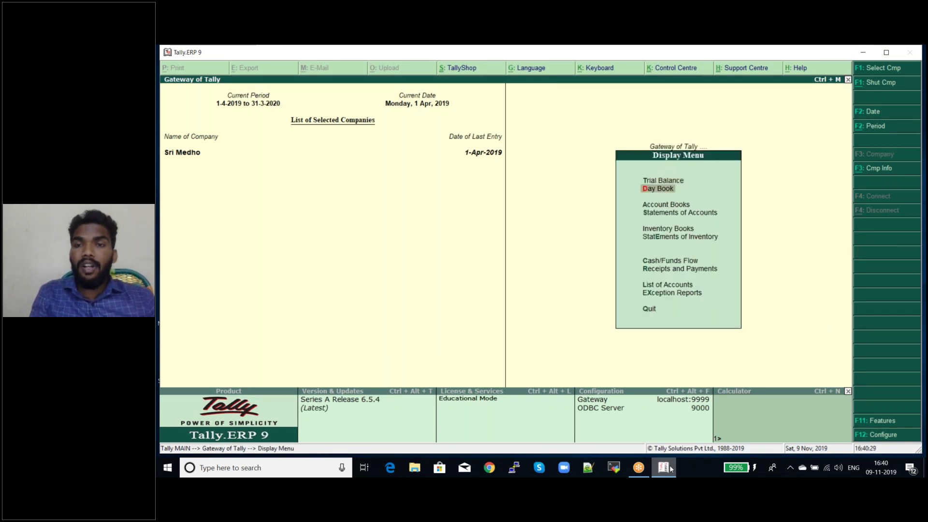
{"action": "key", "text": "Return"}
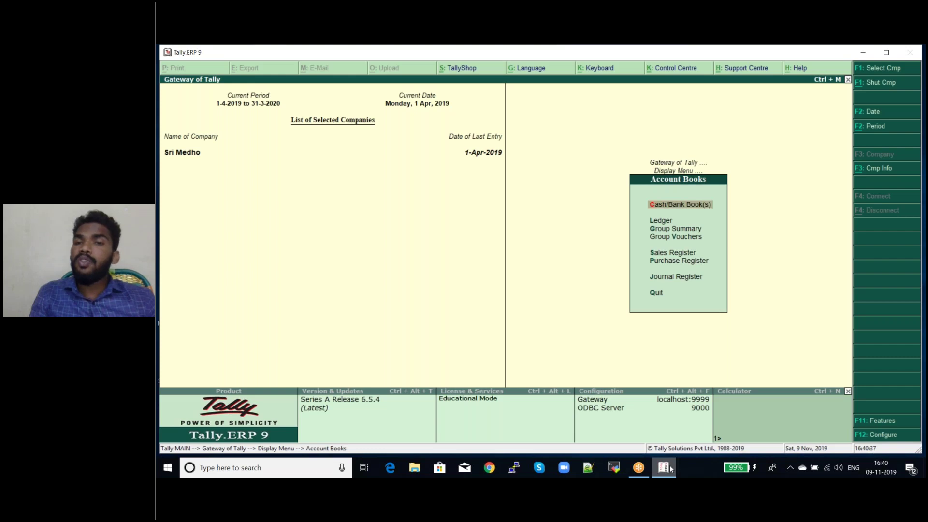
{"action": "key", "text": "Down"}
{"action": "key", "text": "Down"}
{"action": "key", "text": "Down"}
{"action": "key", "text": "Down"}
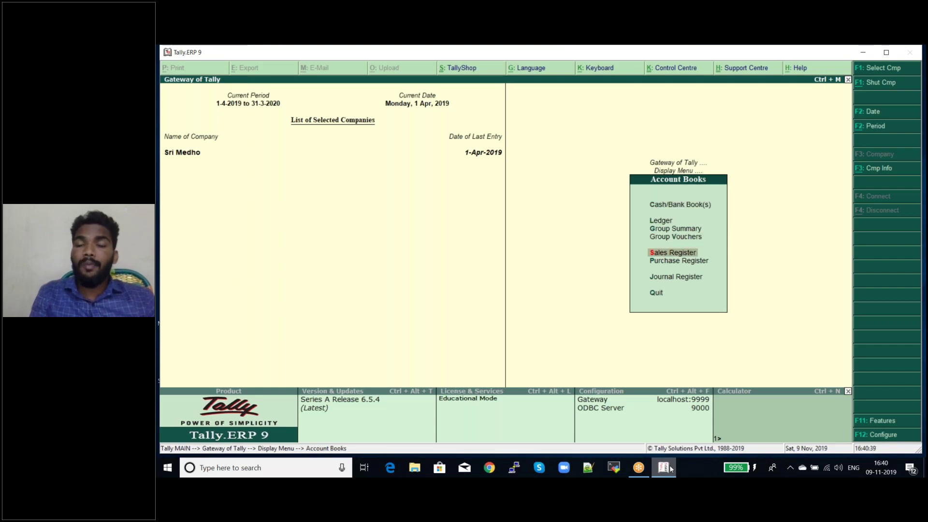
{"action": "key", "text": "Return"}
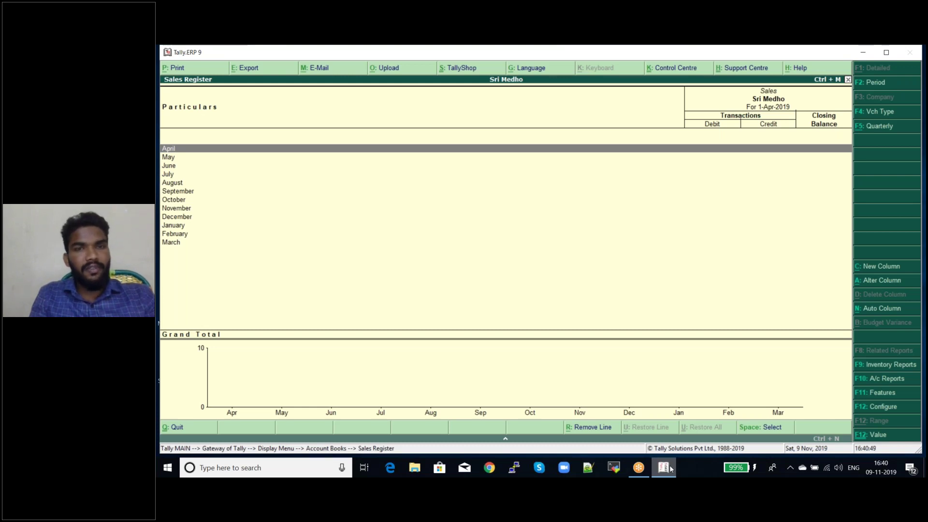
{"action": "key", "text": "Escape"}
- View the monthly Purchase Register in the Account Books and close it
{"action": "key", "text": "Down"}
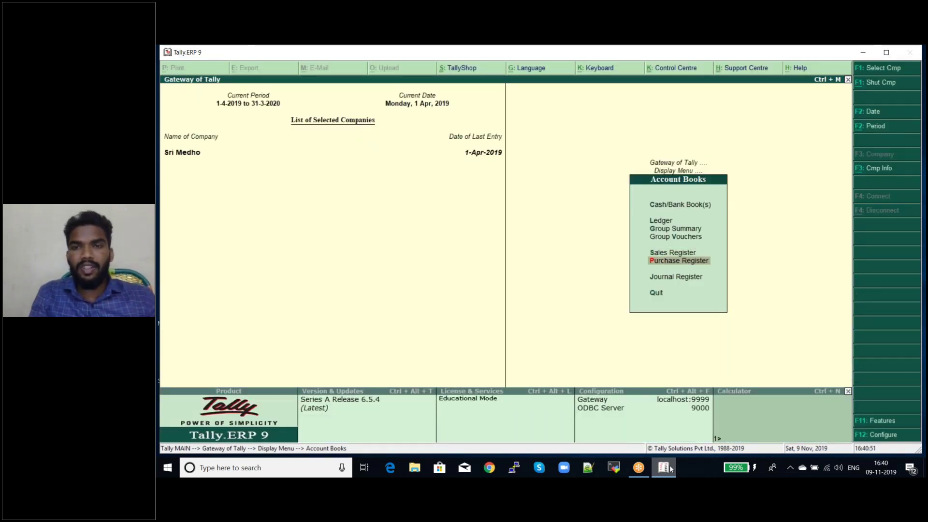
{"action": "key", "text": "Return"}
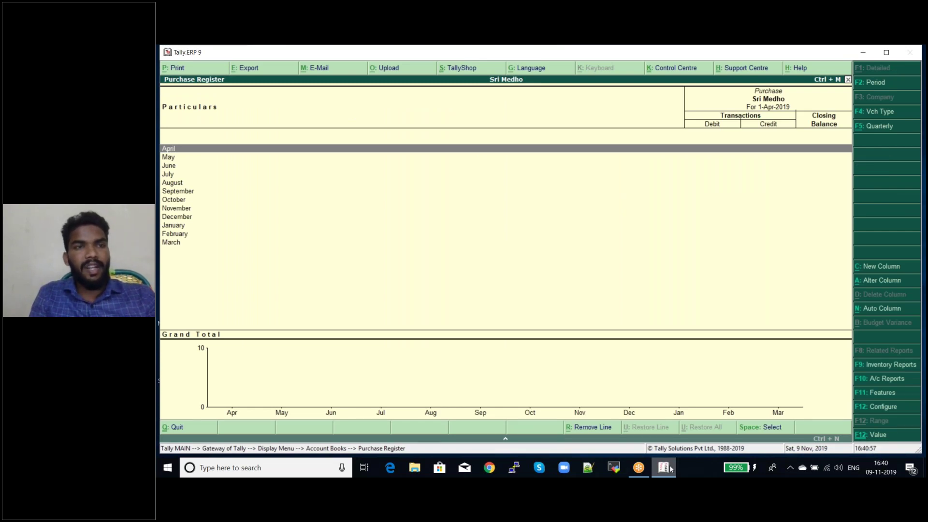
{"action": "key", "text": "Escape"}
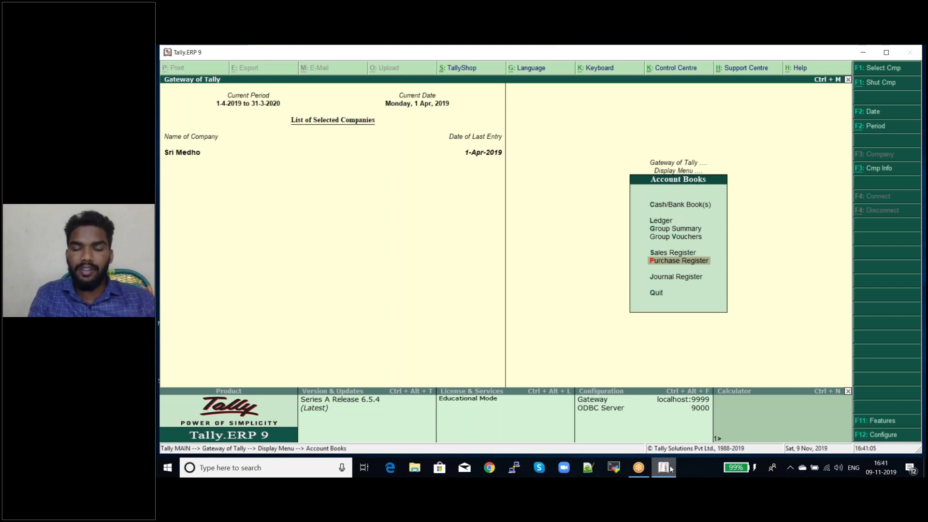
- View the Journal Register and its list of April journal vouchers, and return to the Account Books
{"action": "key", "text": "Down"}
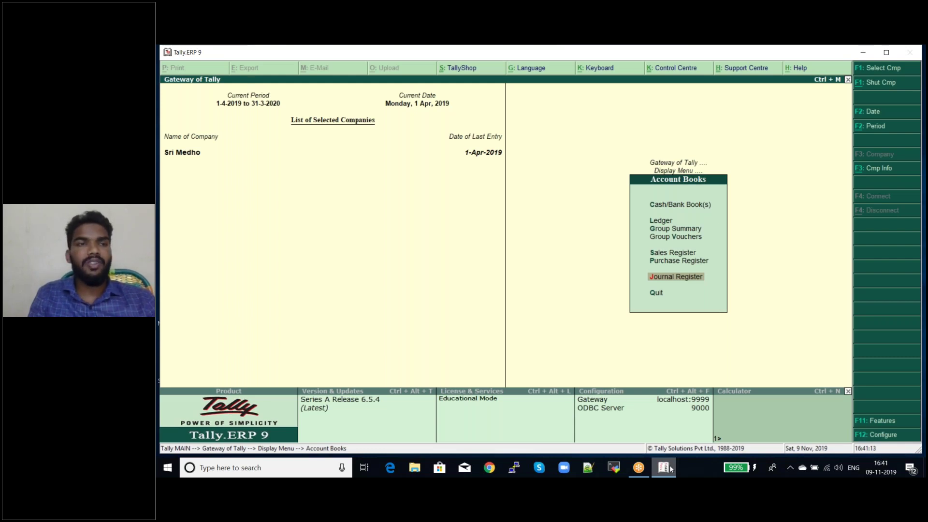
{"action": "key", "text": "Return"}
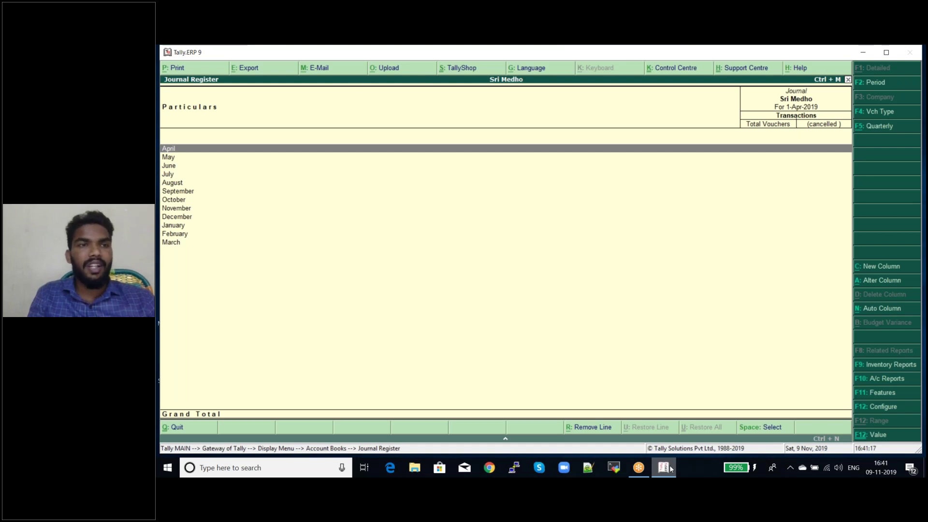
{"action": "key", "text": "Return"}
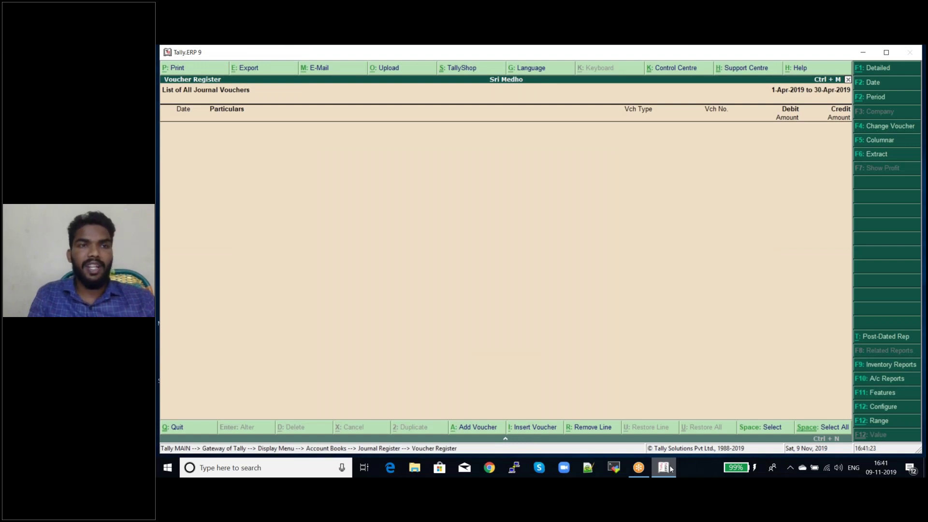
{"action": "key", "text": "Escape"}
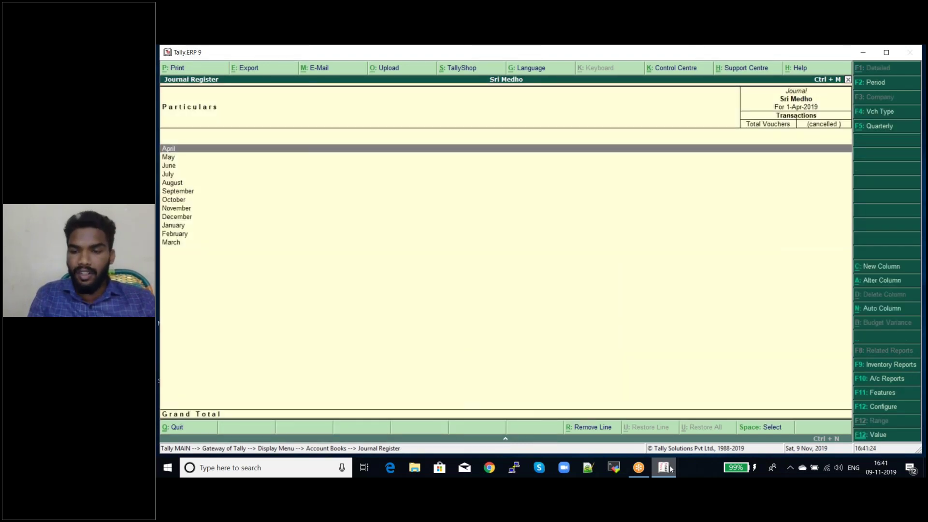
{"action": "key", "text": "Escape"}
- Examine the Cash ledger's monthly summary through the Cash/Bank Books and Cash-in-Hand group, and return to the Account Books
{"action": "key", "text": "Up"}
{"action": "key", "text": "Up"}
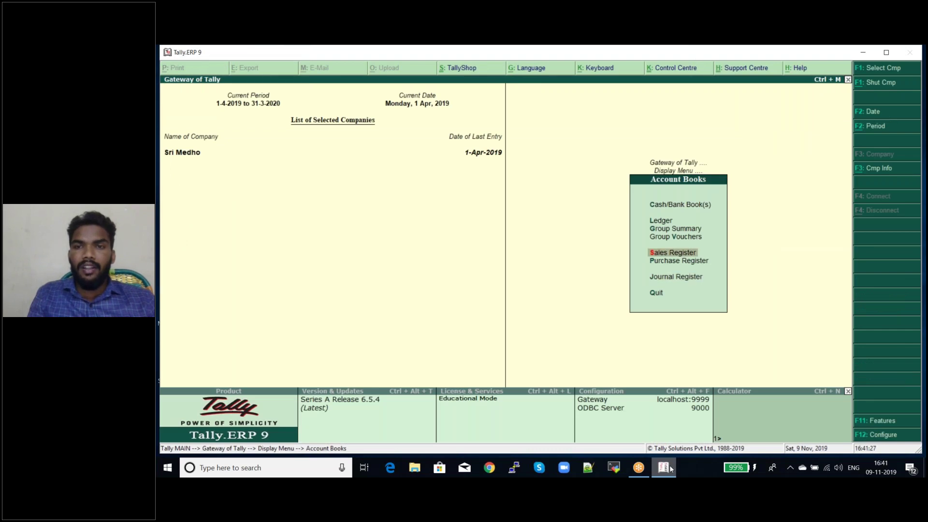
{"action": "key", "text": "Up"}
{"action": "key", "text": "Up"}
{"action": "key", "text": "Up"}
{"action": "key", "text": "Up"}
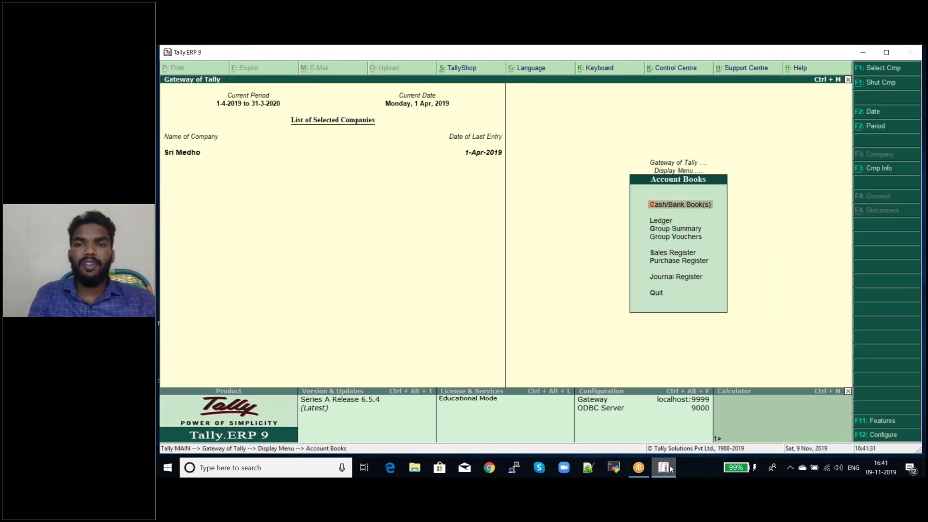
{"action": "key", "text": "Return"}
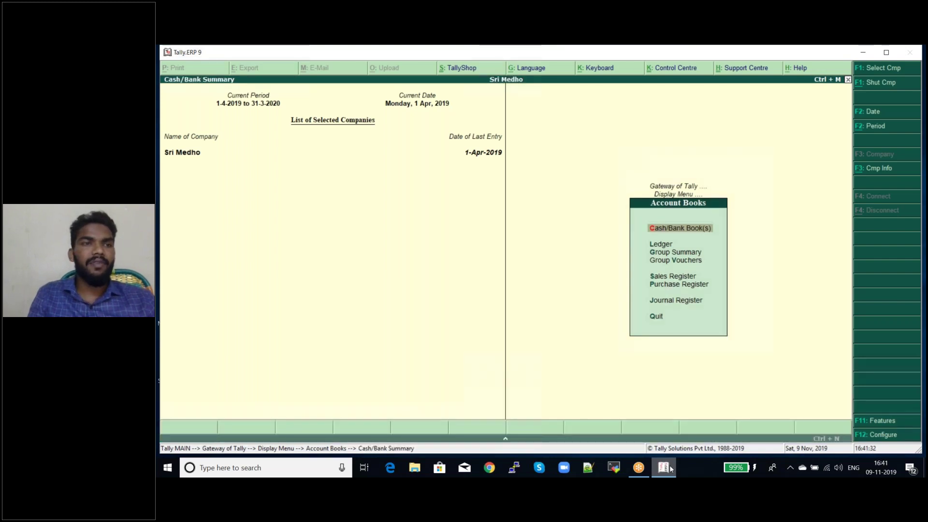
{"action": "key", "text": "Return"}
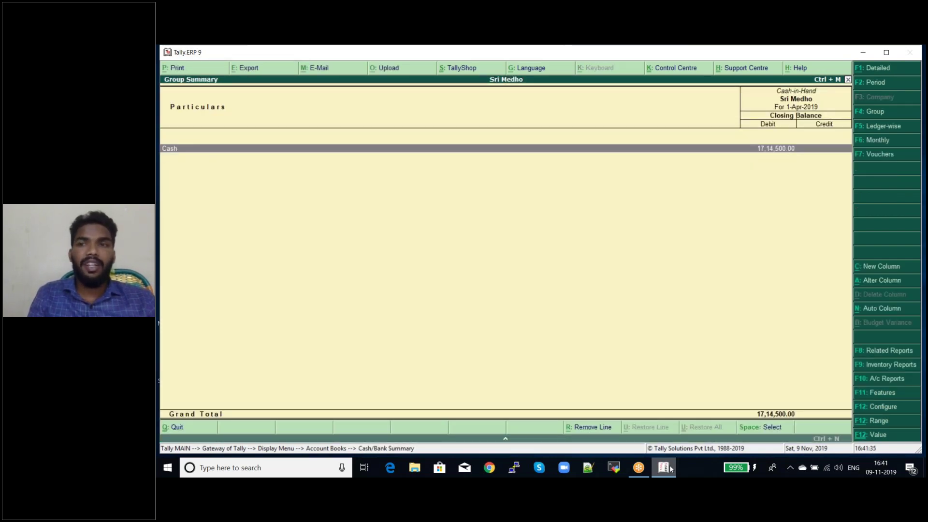
{"action": "key", "text": "Return"}
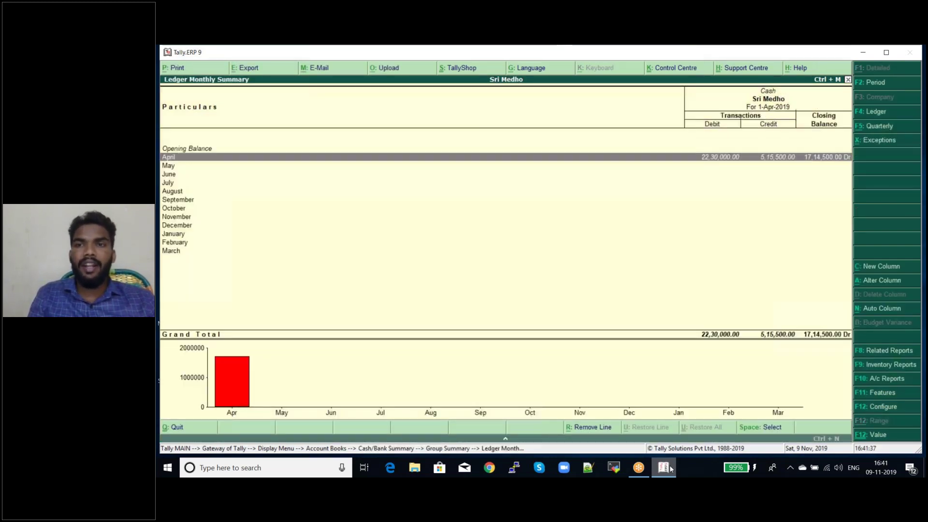
{"action": "key", "text": "Escape"}
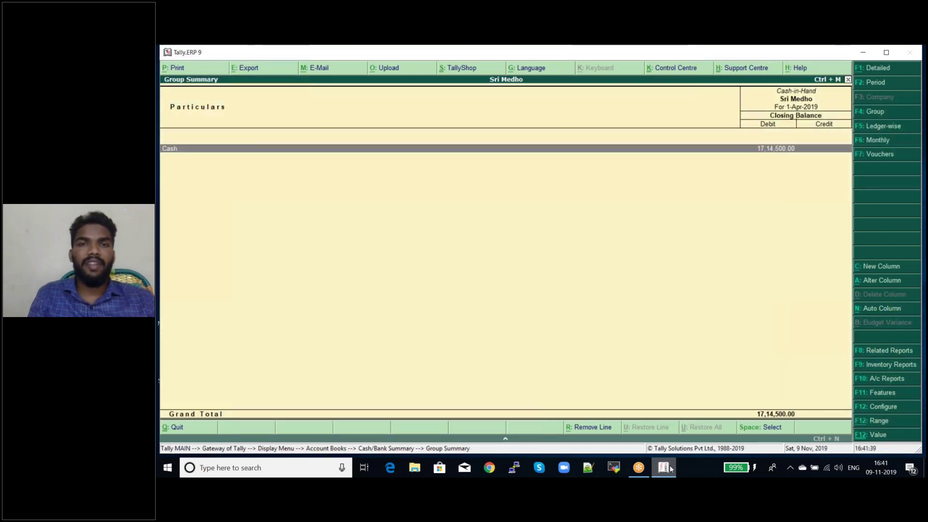
{"action": "key", "text": "Escape"}
{"action": "key", "text": "Escape"}
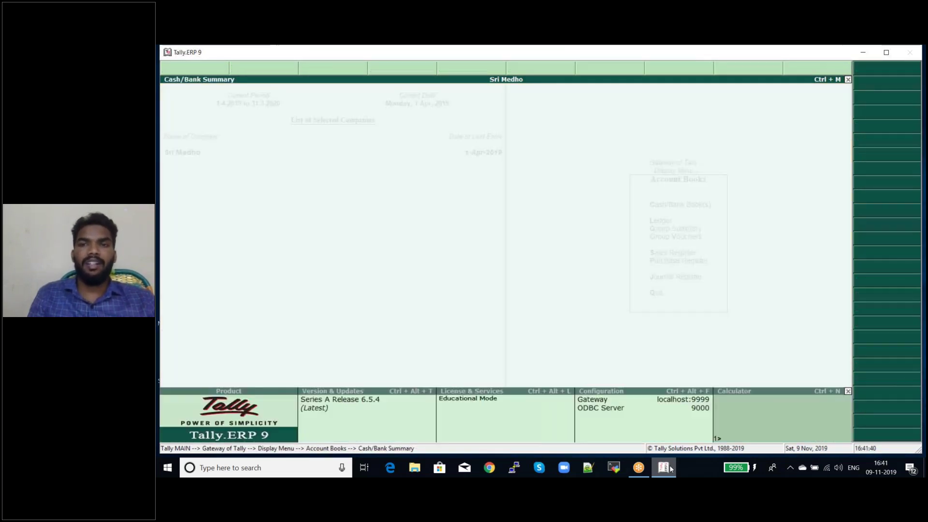